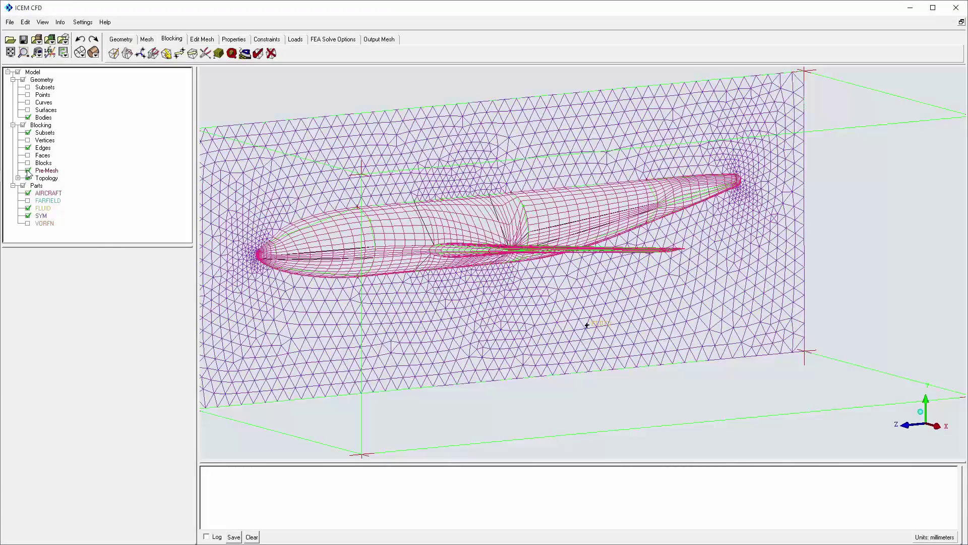
Step: Hide the pre-mesh and view the blocking from a slightly tilted X-axis side view
{"action": "left_click", "coordinate": [29, 171]}
{"action": "left_click", "coordinate": [936, 426]}
{"action": "left_click_drag", "start_coordinate": [665, 304], "coordinate": [657, 321]}
Step: Split the top farfield edge at the front station and the bottom edge at two stations
{"action": "left_click", "coordinate": [128, 54]}
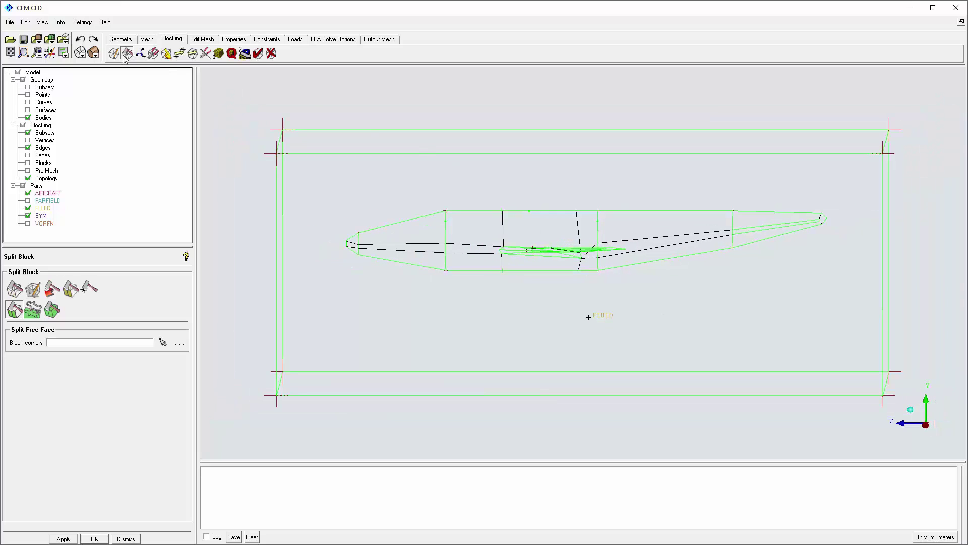
{"action": "left_click", "coordinate": [15, 288]}
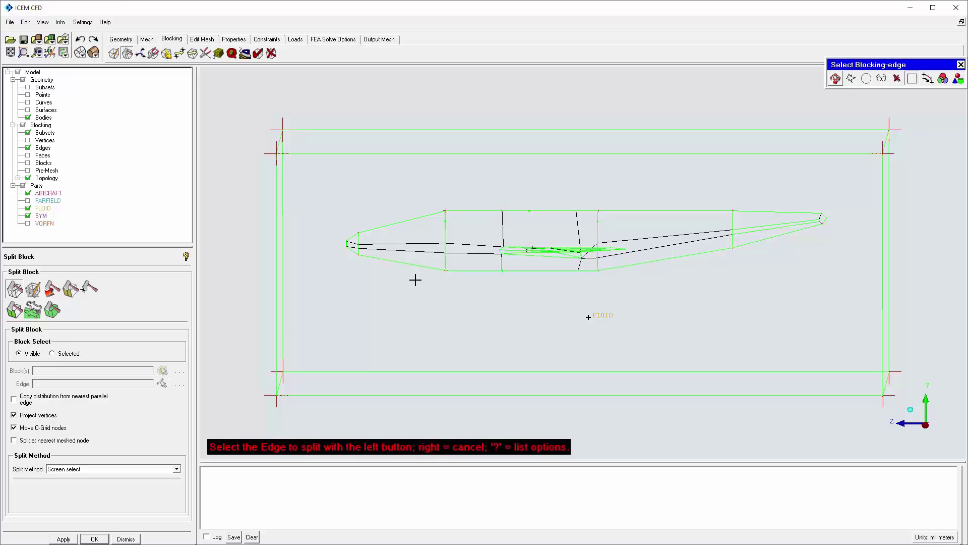
{"action": "left_click", "coordinate": [446, 130]}
{"action": "middle_click", "coordinate": [446, 133]}
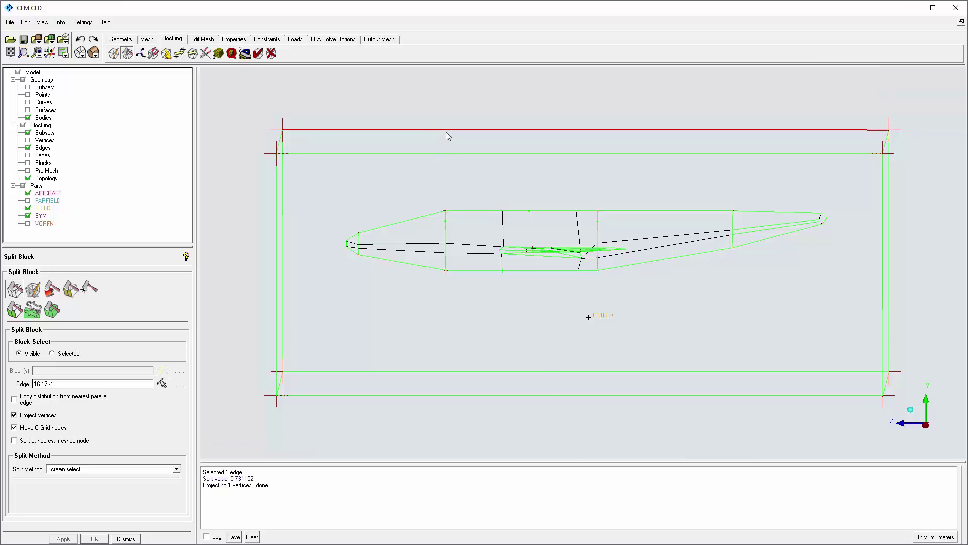
{"action": "left_click", "coordinate": [449, 372]}
{"action": "middle_click", "coordinate": [450, 373]}
{"action": "left_click", "coordinate": [601, 373]}
{"action": "middle_click", "coordinate": [600, 373]}
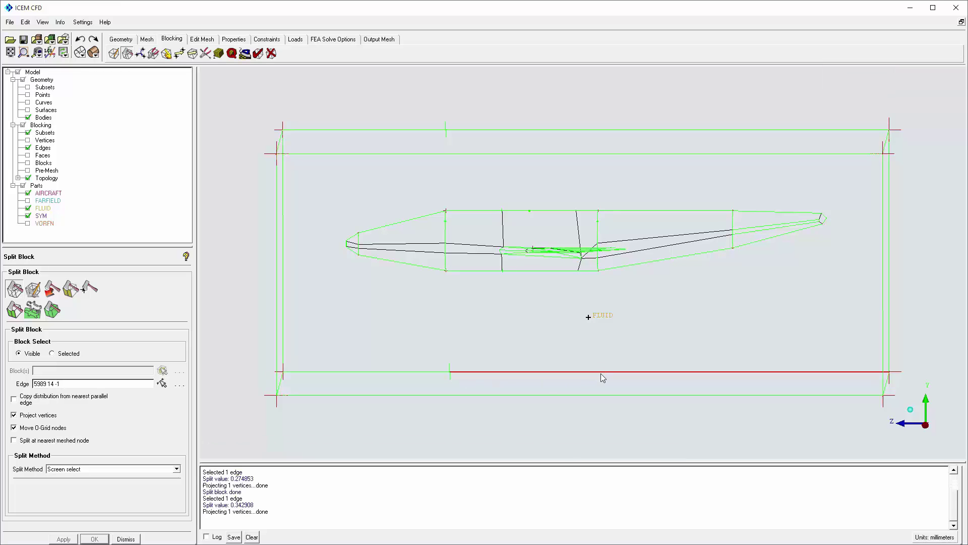
Step: Split the top farfield edge at the rear station and the inner top edge
{"action": "left_click", "coordinate": [597, 131]}
{"action": "middle_click", "coordinate": [600, 135]}
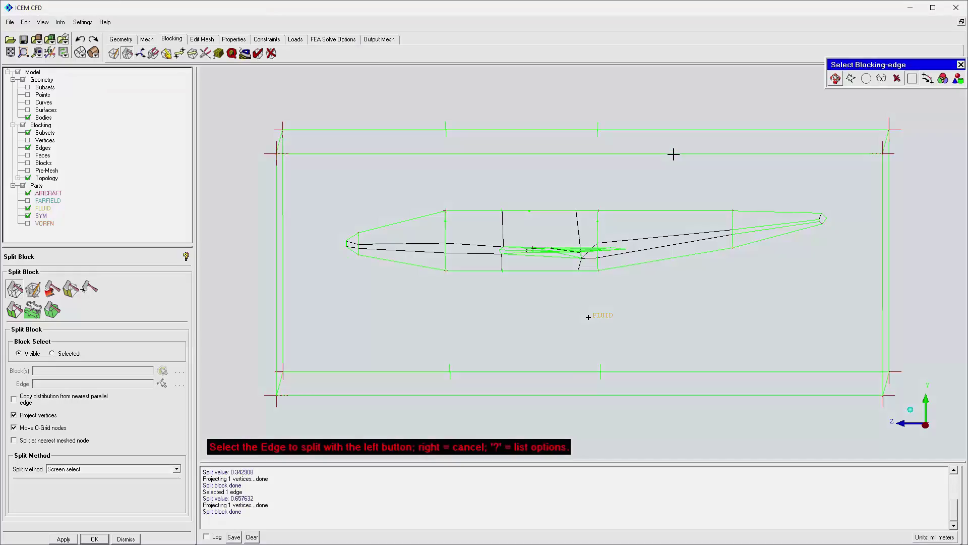
{"action": "left_click", "coordinate": [673, 153]}
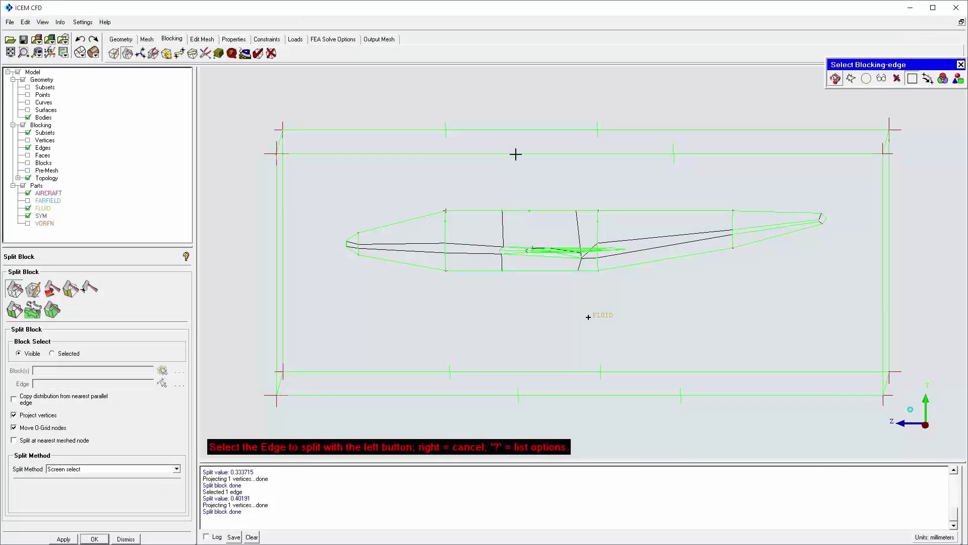
{"action": "left_click", "coordinate": [516, 153]}
{"action": "left_click", "coordinate": [516, 153]}
{"action": "middle_click", "coordinate": [516, 154]}
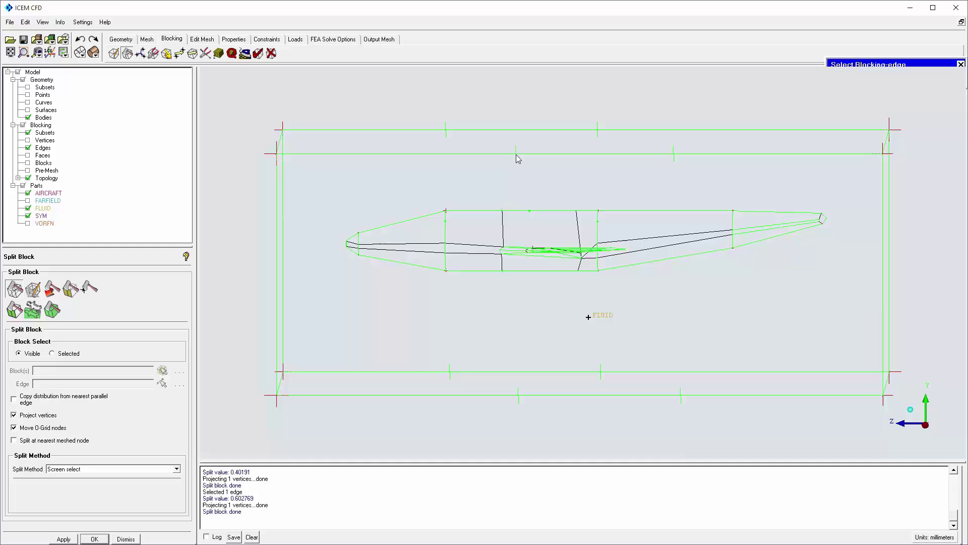
{"action": "left_click", "coordinate": [14, 309]}
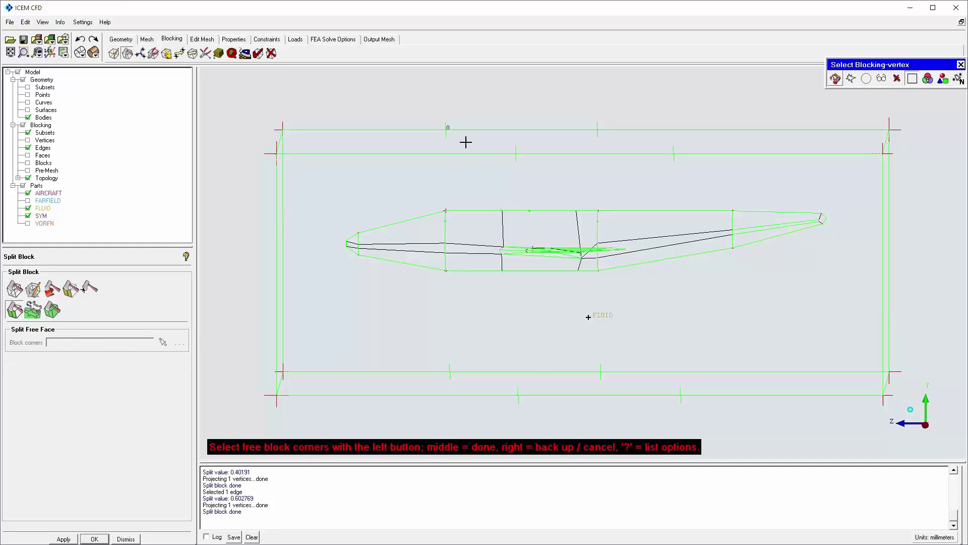
Step: Split the free faces vertically at the front station, from the inner top edge down to the bottom
{"action": "left_click", "coordinate": [515, 153]}
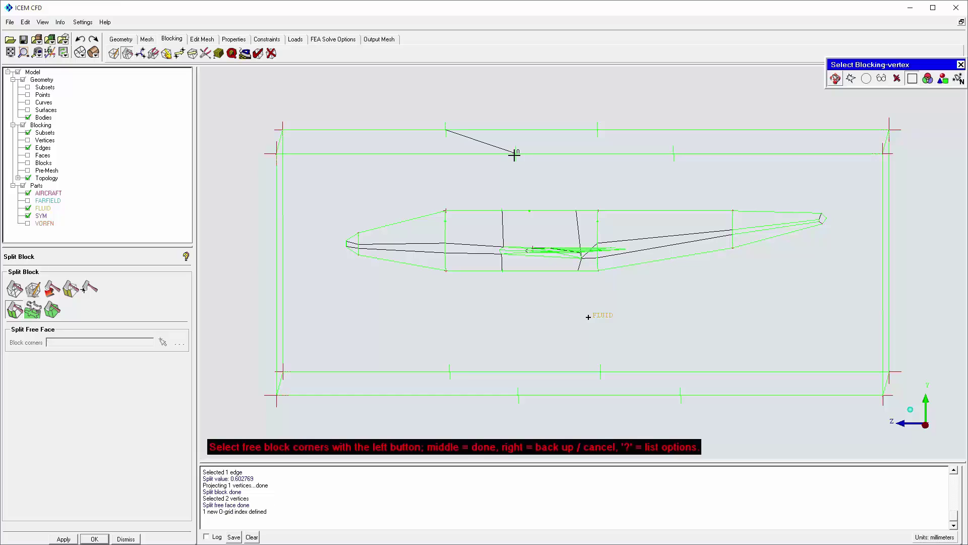
{"action": "left_click", "coordinate": [517, 394]}
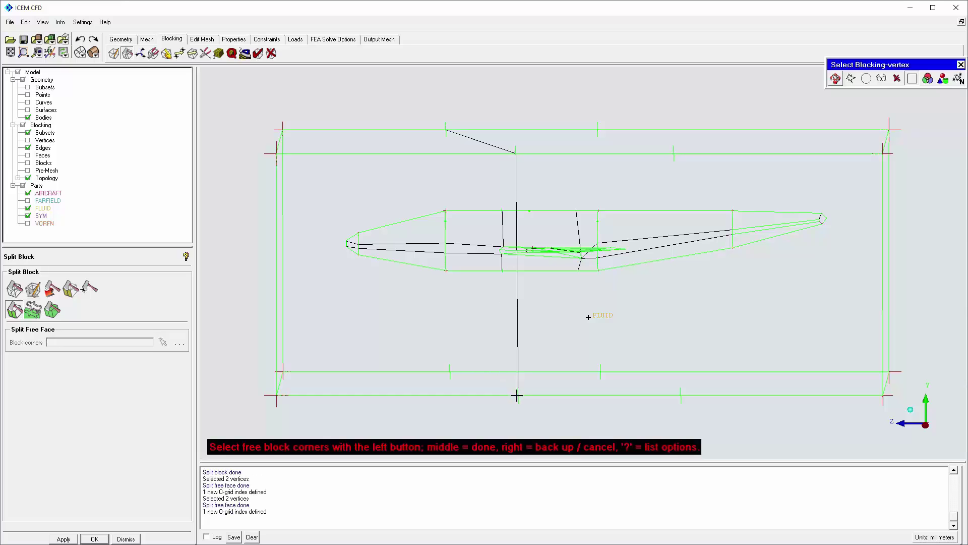
{"action": "left_click", "coordinate": [449, 371]}
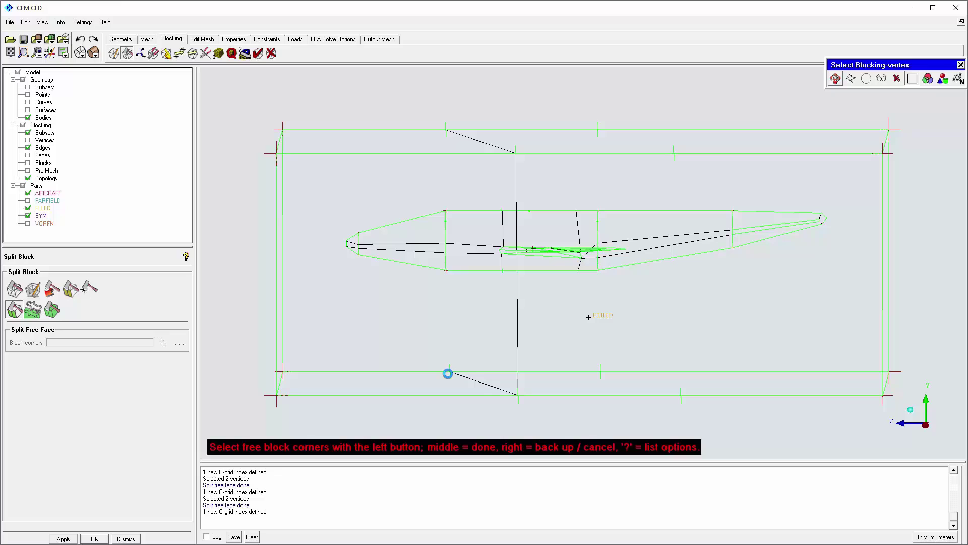
{"action": "left_click", "coordinate": [449, 371]}
{"action": "left_click", "coordinate": [447, 270]}
{"action": "left_click", "coordinate": [447, 209]}
{"action": "left_click", "coordinate": [446, 130]}
Step: Split the rear top free faces between their corner vertices to form the rear vertical edge line
{"action": "left_click", "coordinate": [598, 129]}
{"action": "left_click", "coordinate": [674, 152]}
{"action": "middle_click", "coordinate": [674, 152]}
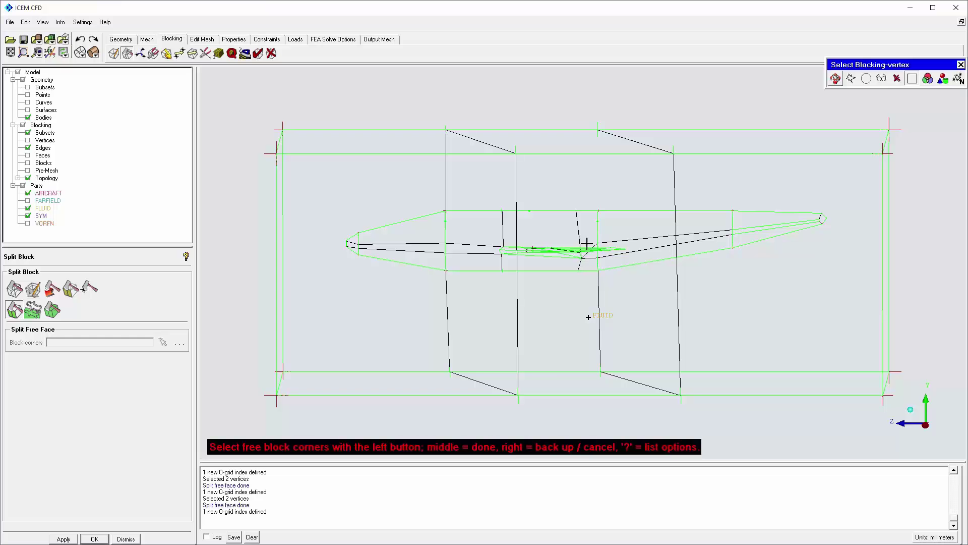
{"action": "left_click", "coordinate": [596, 212]}
{"action": "left_click", "coordinate": [598, 130]}
{"action": "middle_click", "coordinate": [597, 130]}
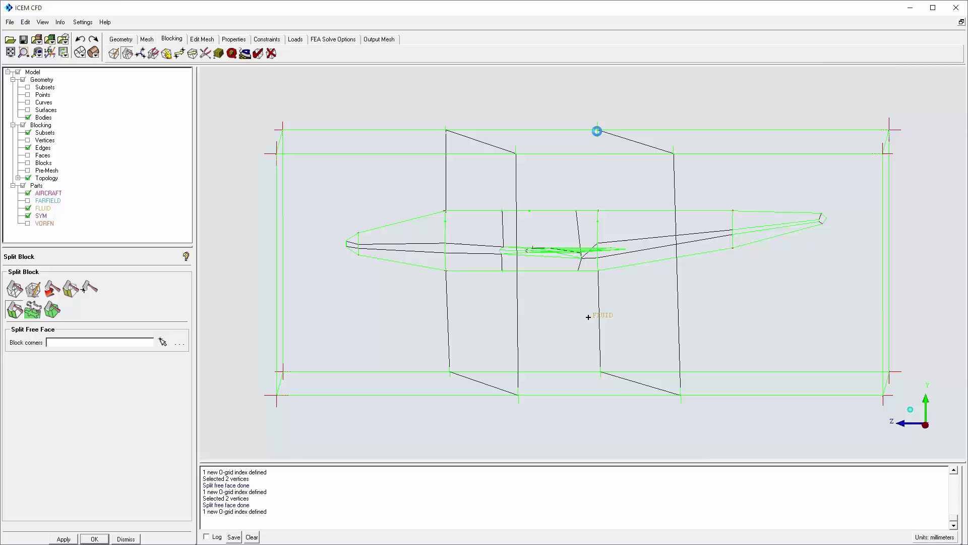
{"action": "middle_click", "coordinate": [581, 150]}
{"action": "left_click", "coordinate": [53, 311]}
Step: Split free block 33 along its front vertical edges
{"action": "left_click", "coordinate": [160, 366]}
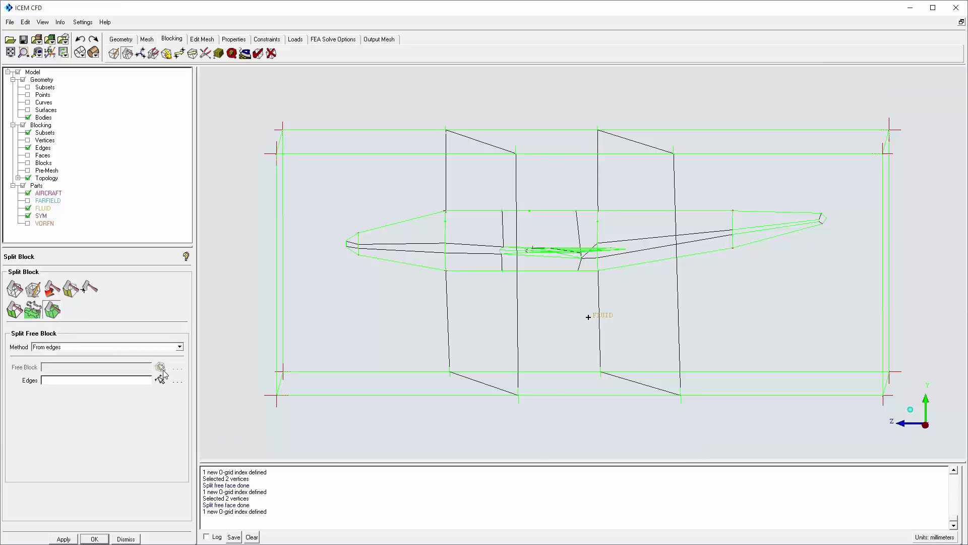
{"action": "left_click", "coordinate": [480, 361]}
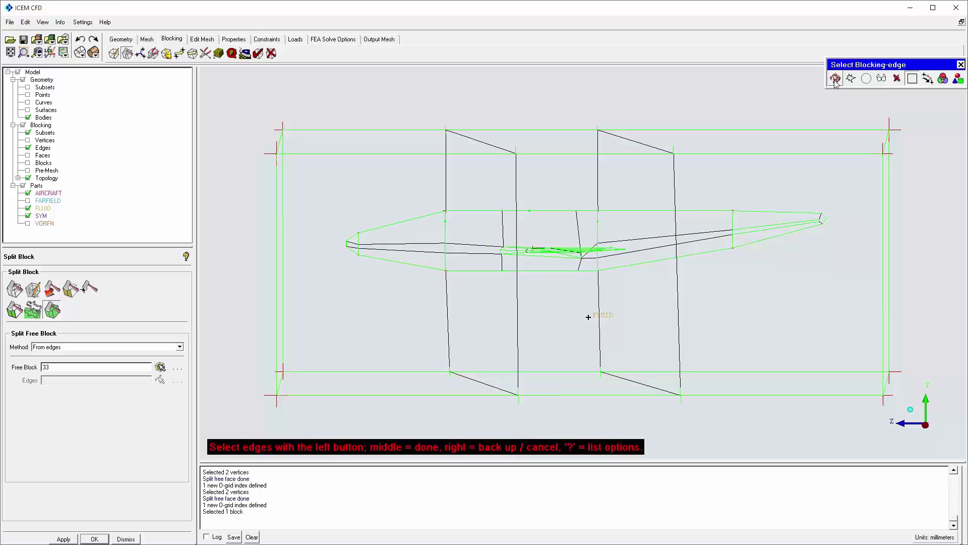
{"action": "key", "text": "F9"}
{"action": "left_click_drag", "start_coordinate": [711, 350], "coordinate": [630, 383]}
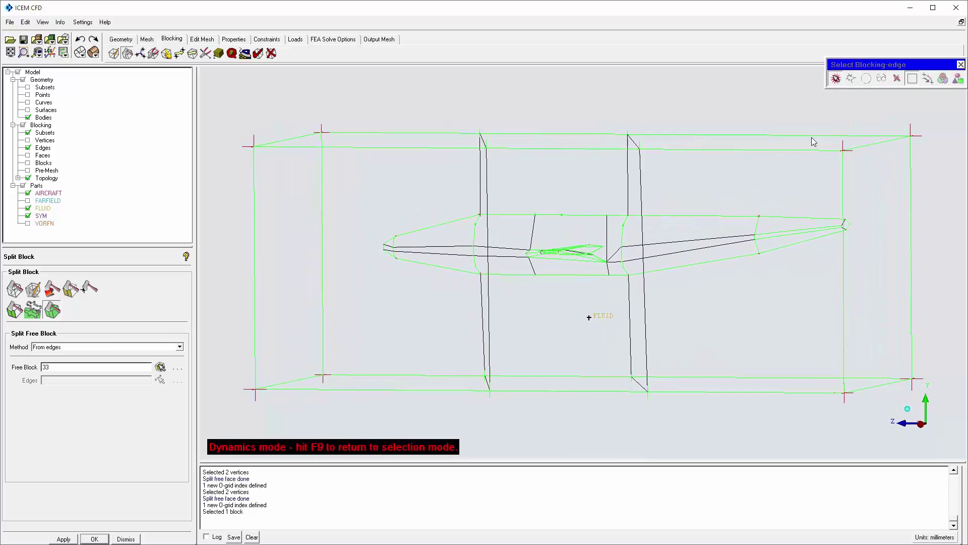
{"action": "left_click", "coordinate": [835, 78]}
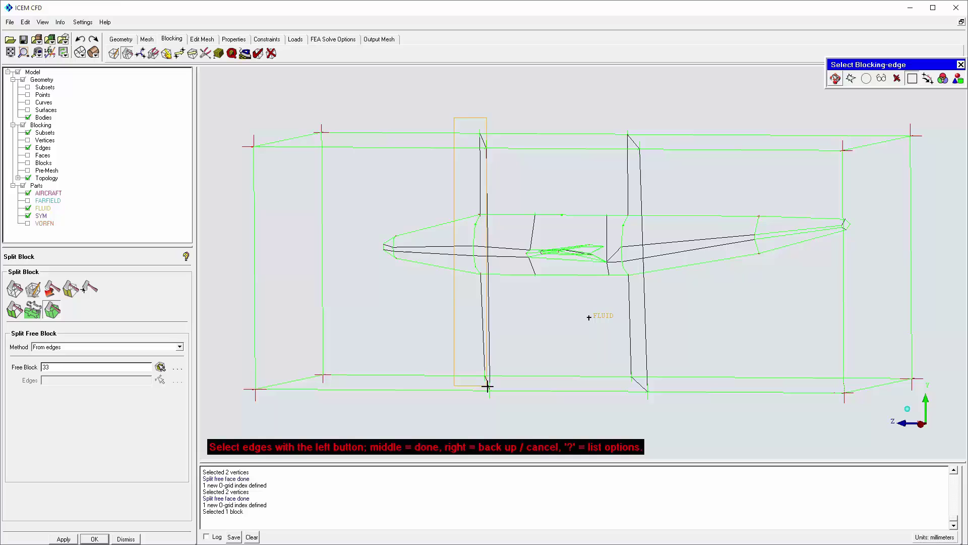
{"action": "left_click", "coordinate": [498, 399]}
{"action": "middle_click", "coordinate": [516, 365]}
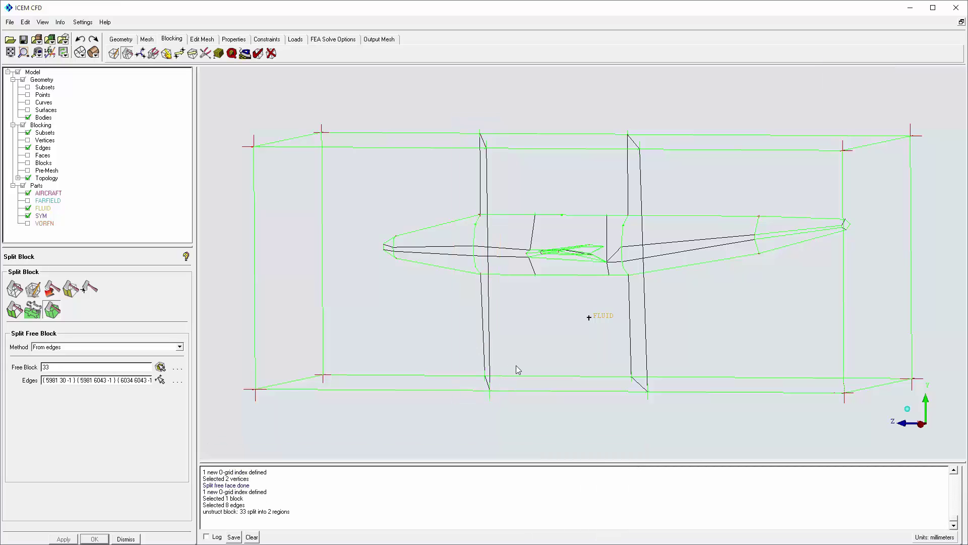
Step: Split free block 1318 along its rear vertical edge
{"action": "left_click", "coordinate": [789, 78]}
{"action": "left_click_drag", "start_coordinate": [743, 322], "coordinate": [738, 319]}
{"action": "key", "text": "F9"}
{"action": "left_click", "coordinate": [763, 358]}
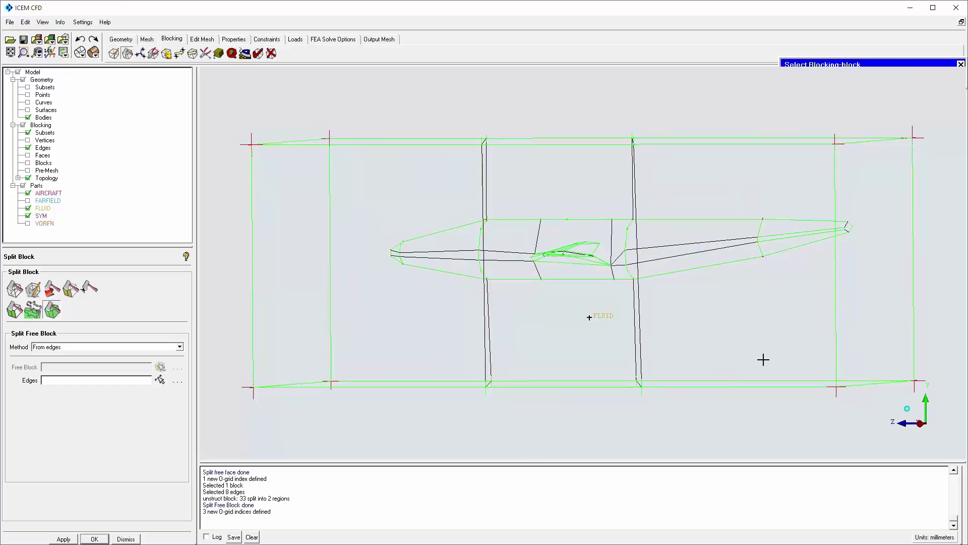
{"action": "left_click", "coordinate": [634, 126]}
{"action": "middle_click", "coordinate": [673, 177]}
{"action": "right_click", "coordinate": [674, 179]}
Step: Show the blocks with their labels in an oblique 3D view
{"action": "left_click", "coordinate": [28, 163]}
{"action": "left_click_drag", "start_coordinate": [227, 232], "coordinate": [288, 280]}
{"action": "right_click", "coordinate": [42, 165]}
Step: Temporarily blank two blocks to inspect the remaining one, then restore and hide the blocks
{"action": "mouse_move", "coordinate": [75, 289]}
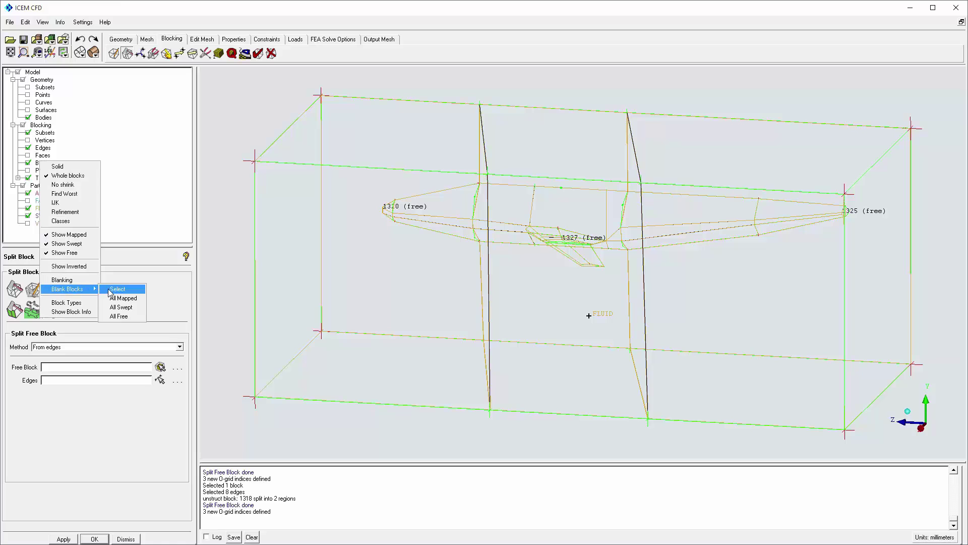
{"action": "left_click", "coordinate": [109, 293]}
{"action": "left_click", "coordinate": [343, 293]}
{"action": "left_click", "coordinate": [735, 313]}
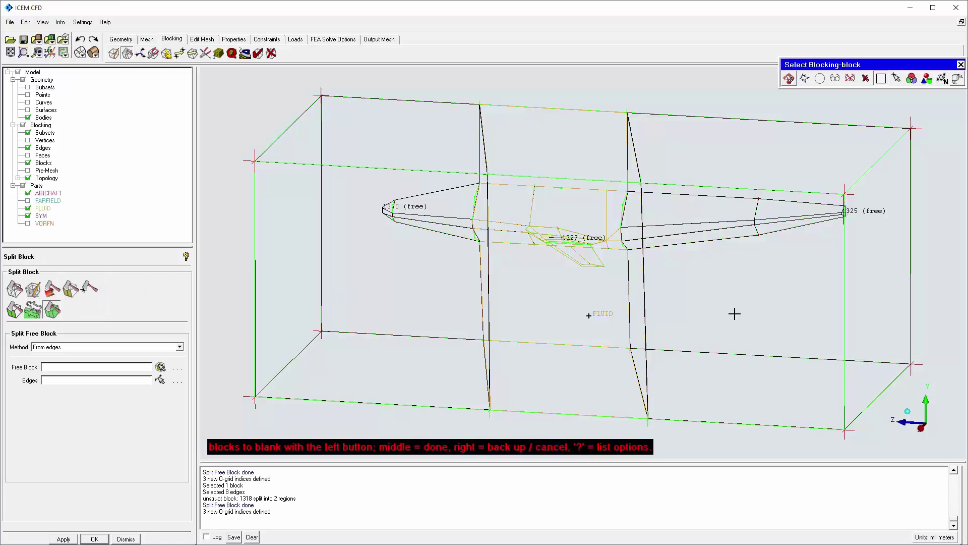
{"action": "middle_click", "coordinate": [735, 314]}
{"action": "left_click_drag", "start_coordinate": [734, 314], "coordinate": [749, 335]}
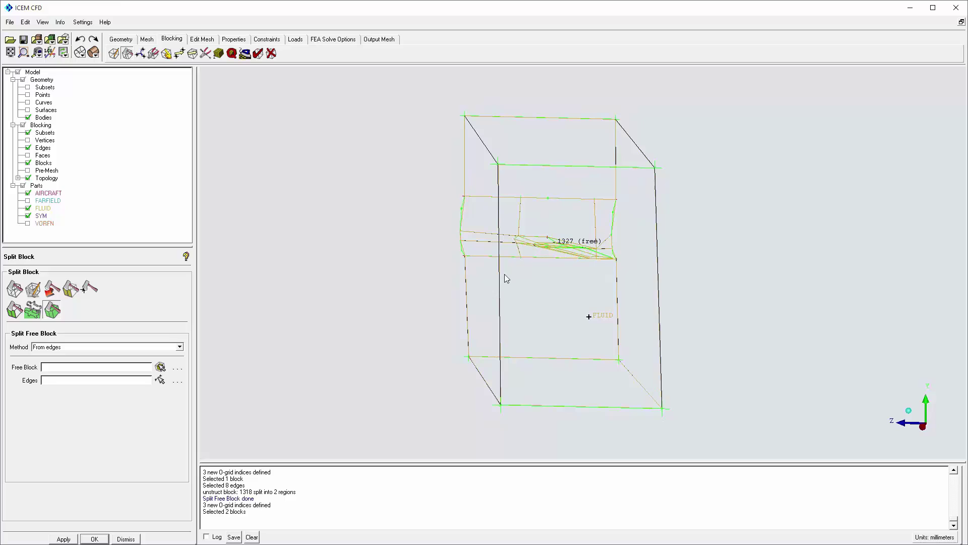
{"action": "right_click", "coordinate": [42, 166]}
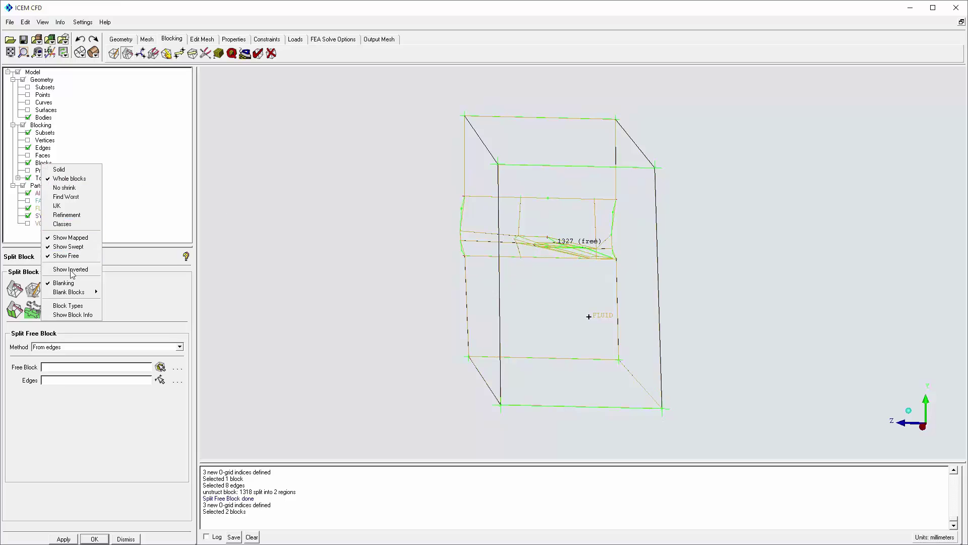
{"action": "left_click", "coordinate": [70, 286]}
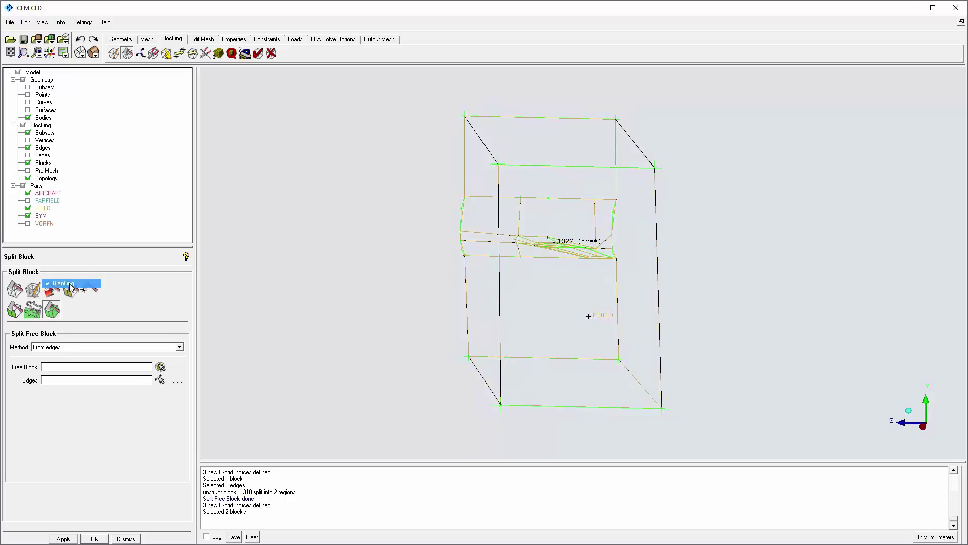
{"action": "left_click", "coordinate": [29, 163]}
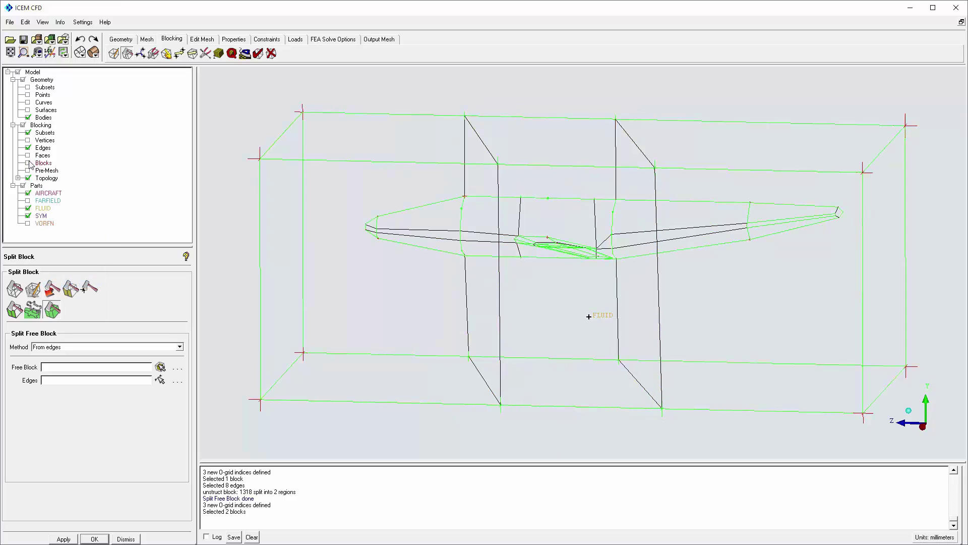
Step: Select the left and right fuselage blocks for an O-grid
{"action": "left_click", "coordinate": [33, 289]}
{"action": "left_click", "coordinate": [61, 342]}
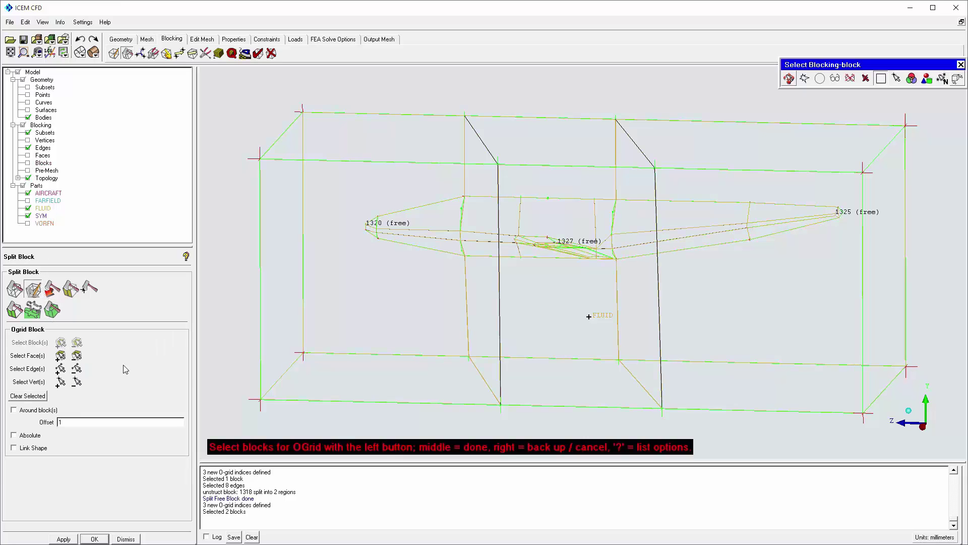
{"action": "left_click", "coordinate": [320, 393]}
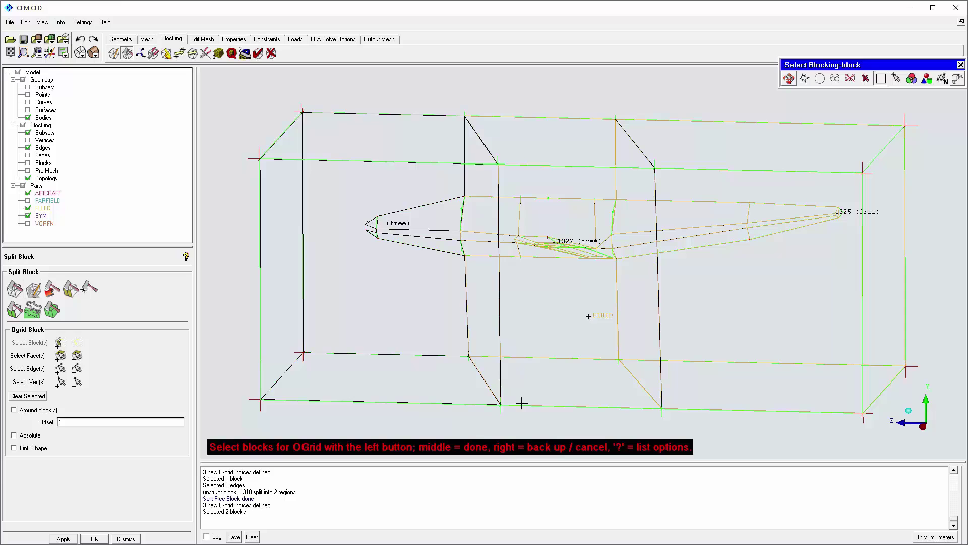
{"action": "left_click", "coordinate": [713, 399]}
{"action": "middle_click", "coordinate": [715, 402]}
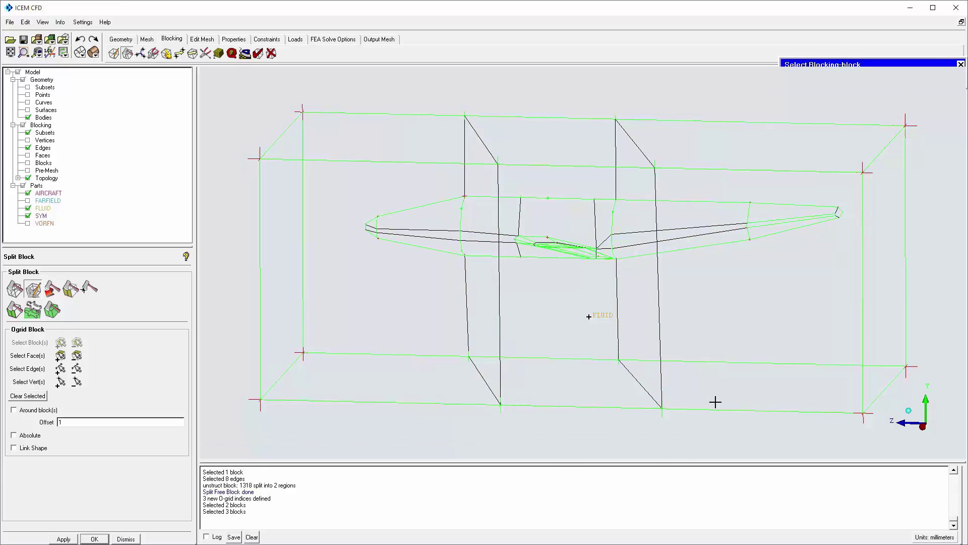
Step: Create the O-grid excluding FARFIELD and SYM faces, then turn the pre-mesh display on
{"action": "left_click", "coordinate": [61, 355]}
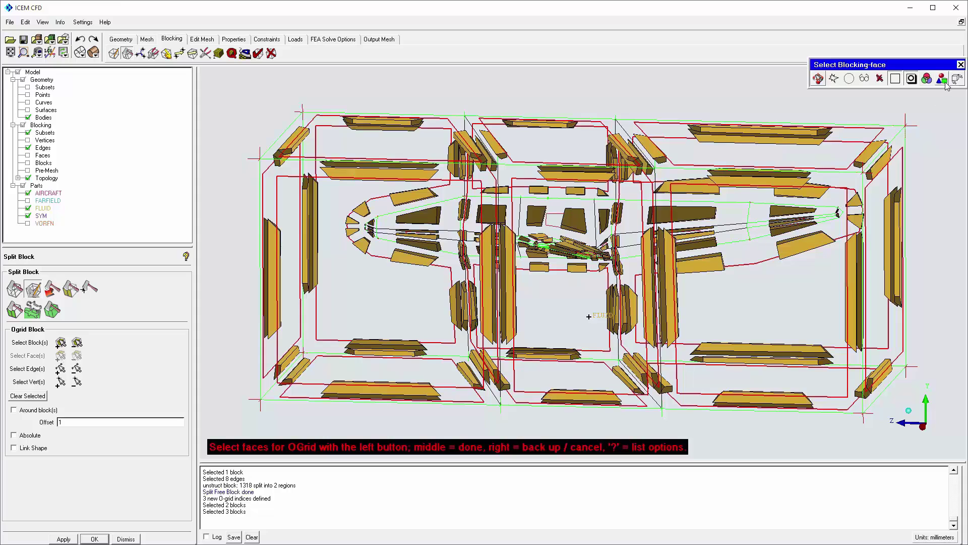
{"action": "left_click", "coordinate": [943, 81]}
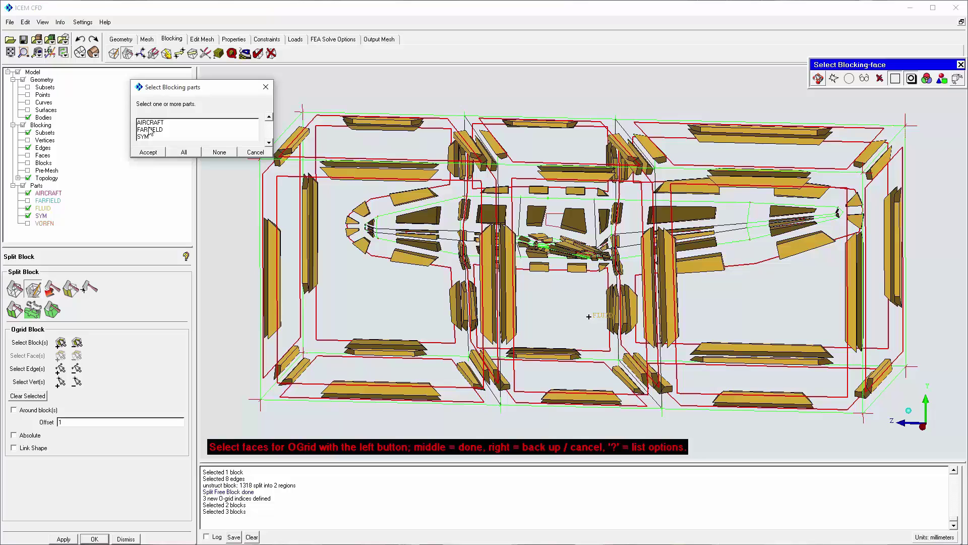
{"action": "left_click", "coordinate": [150, 130]}
{"action": "left_click", "coordinate": [146, 137]}
{"action": "left_click", "coordinate": [148, 153]}
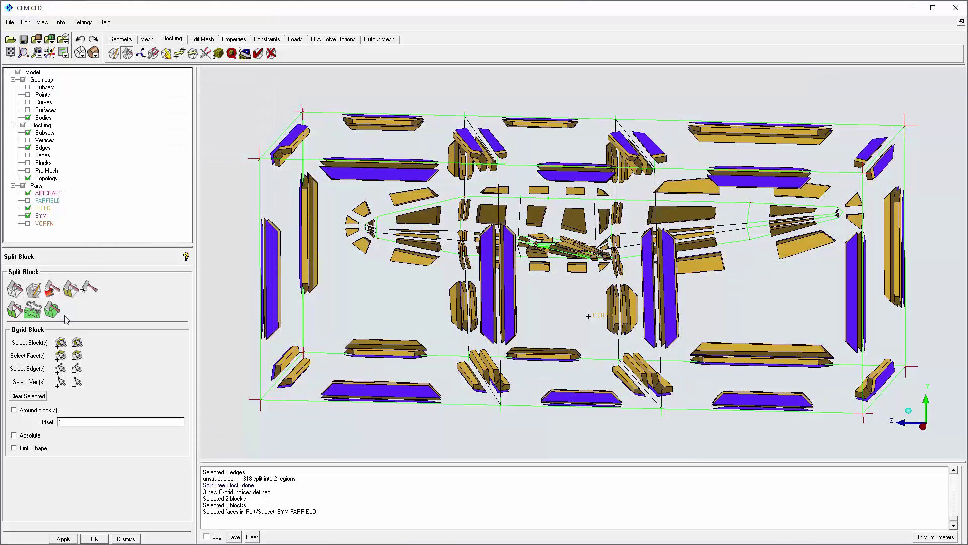
{"action": "left_click", "coordinate": [14, 448]}
{"action": "left_click", "coordinate": [64, 539]}
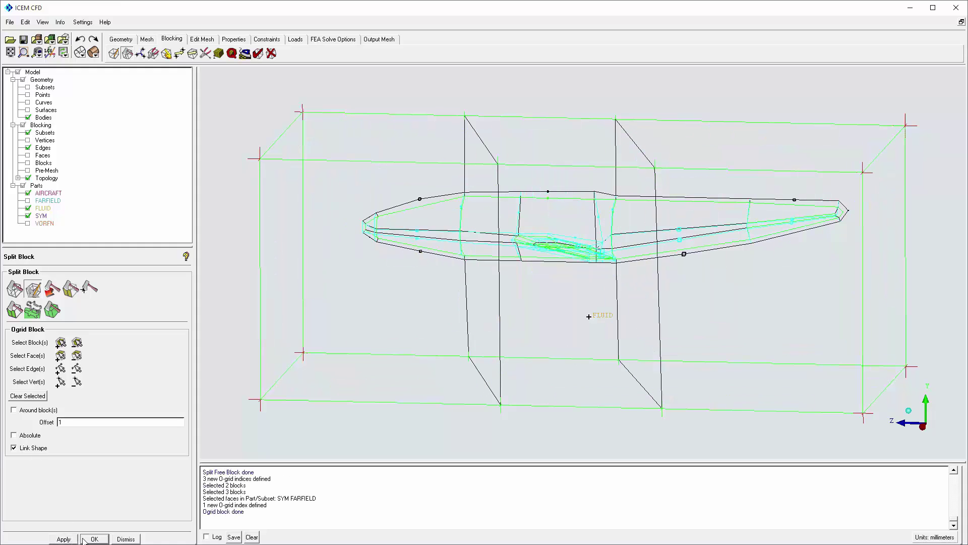
{"action": "left_click", "coordinate": [125, 538]}
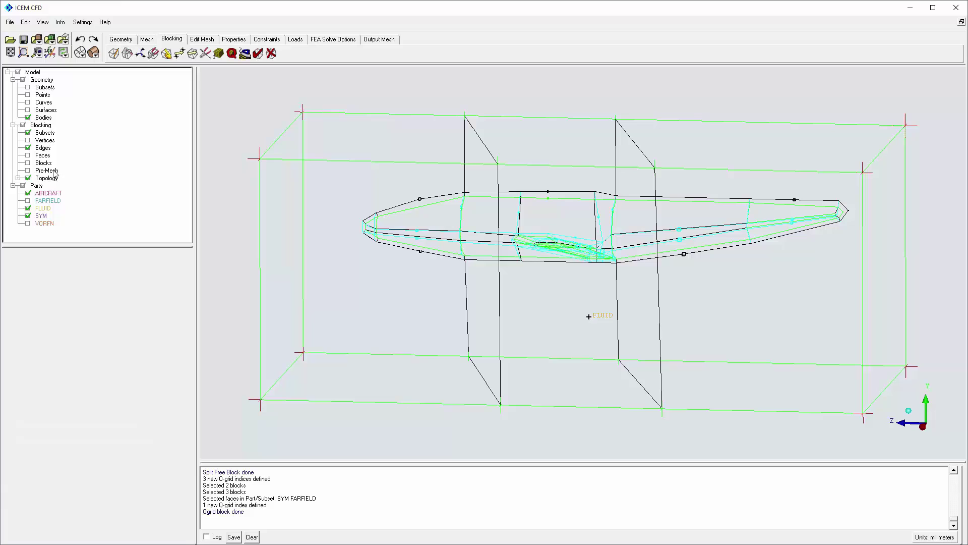
{"action": "left_click", "coordinate": [28, 171]}
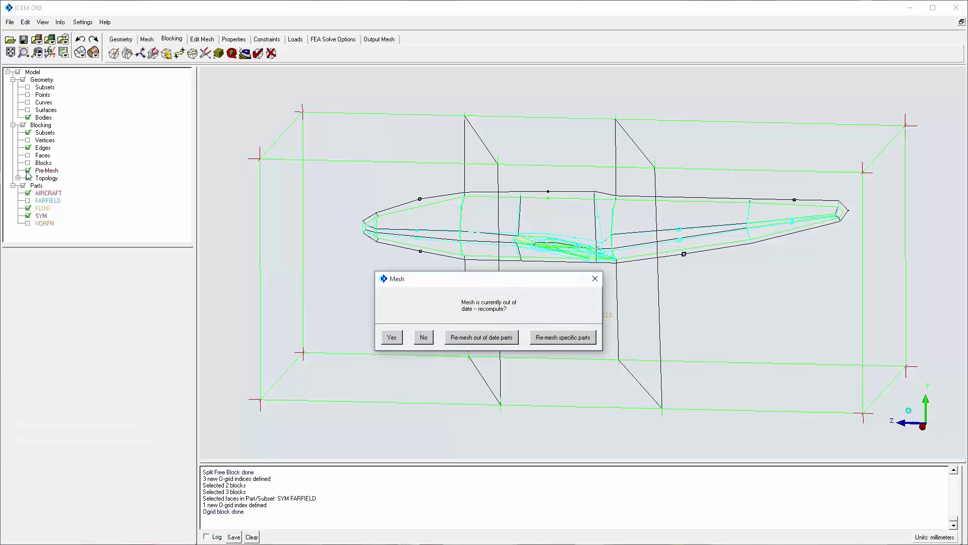
Step: Recompute the out-of-date pre-mesh and orbit the model to inspect it
{"action": "left_click", "coordinate": [396, 339]}
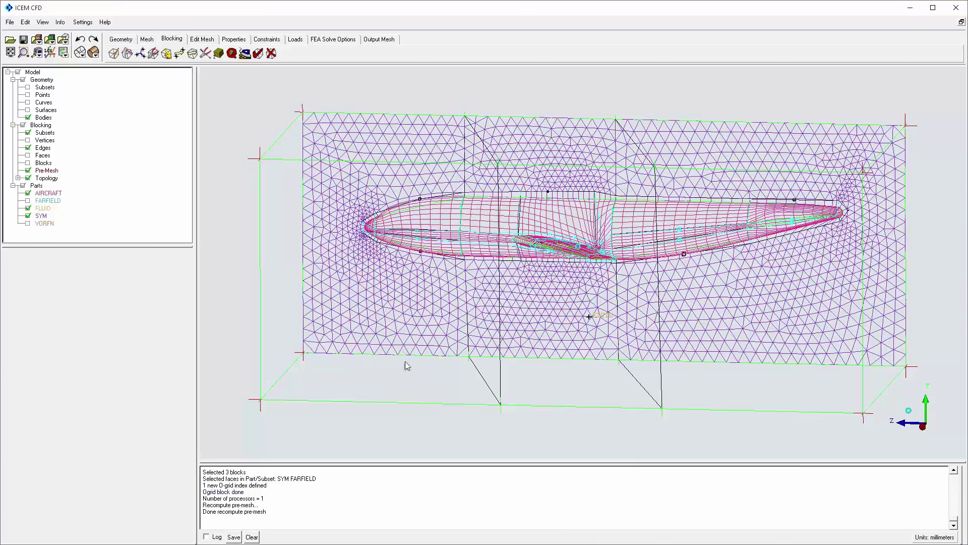
{"action": "scroll", "coordinate": [422, 295], "scroll_direction": "up", "scroll_amount": 2}
{"action": "left_click_drag", "start_coordinate": [421, 296], "coordinate": [309, 231]}
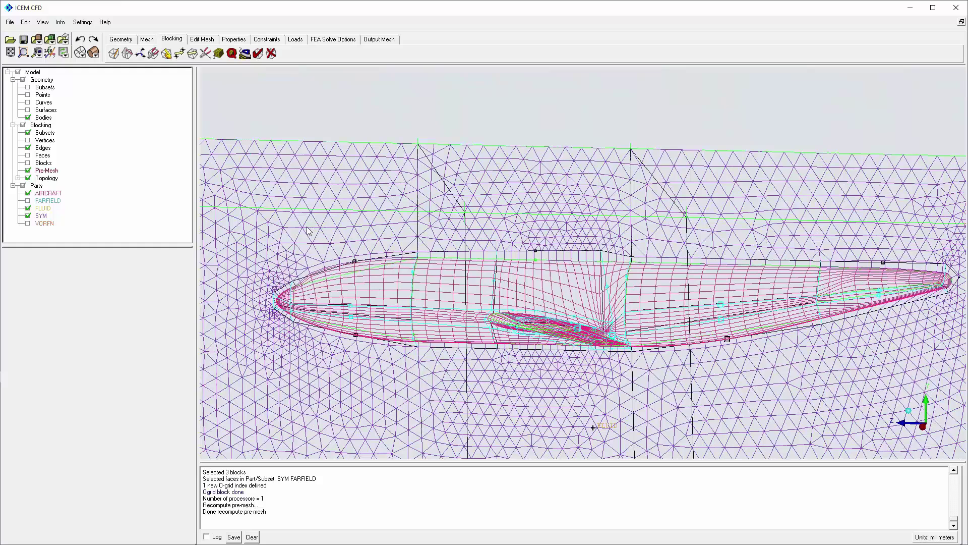
Step: Show the geometry surfaces and hide the pre-mesh, FLUID and SYM parts
{"action": "left_click", "coordinate": [28, 110]}
{"action": "left_click", "coordinate": [28, 171]}
{"action": "left_click", "coordinate": [28, 208]}
{"action": "left_click", "coordinate": [28, 216]}
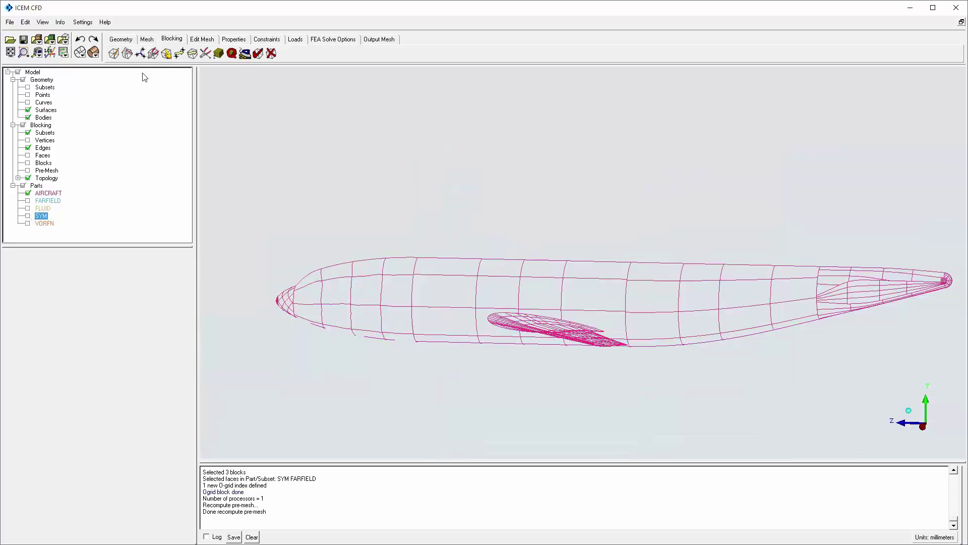
Step: Apply a maximum surface mesh size of 10 to all 25 visible aircraft surfaces
{"action": "left_click", "coordinate": [147, 40]}
{"action": "left_click", "coordinate": [141, 53]}
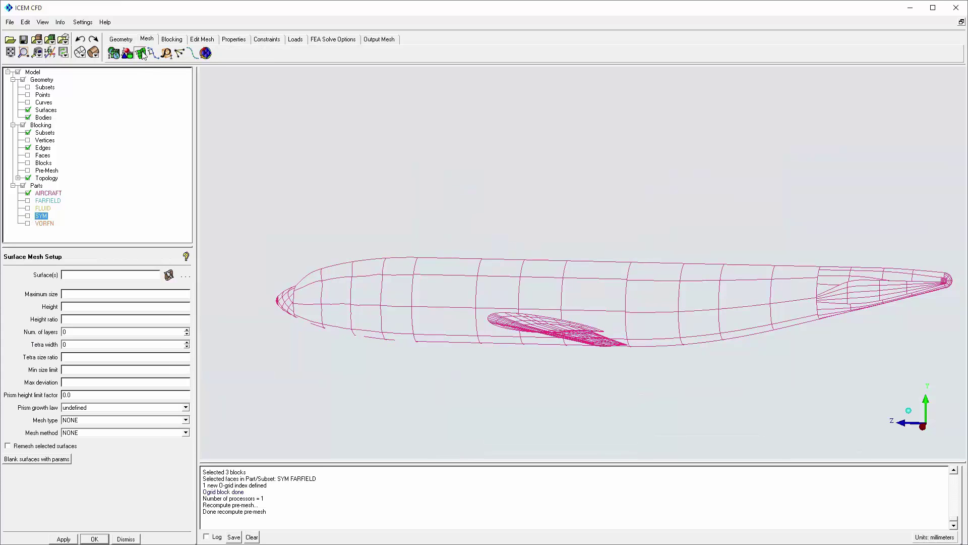
{"action": "left_click", "coordinate": [169, 276]}
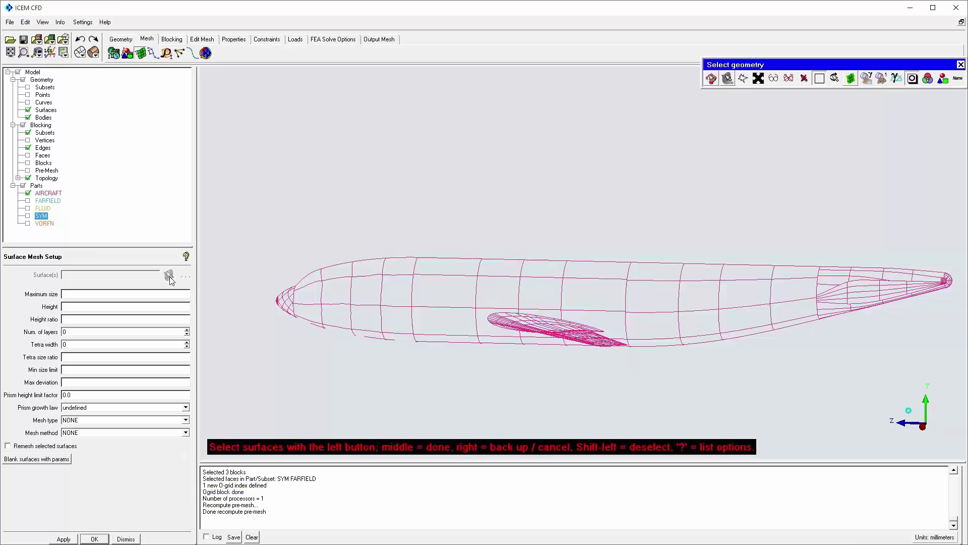
{"action": "left_click", "coordinate": [774, 81]}
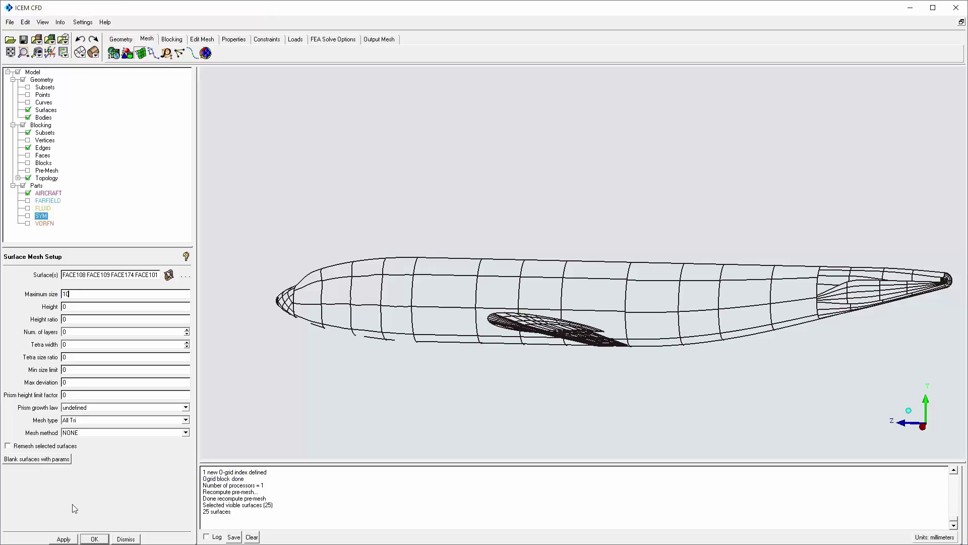
{"action": "left_click", "coordinate": [63, 539]}
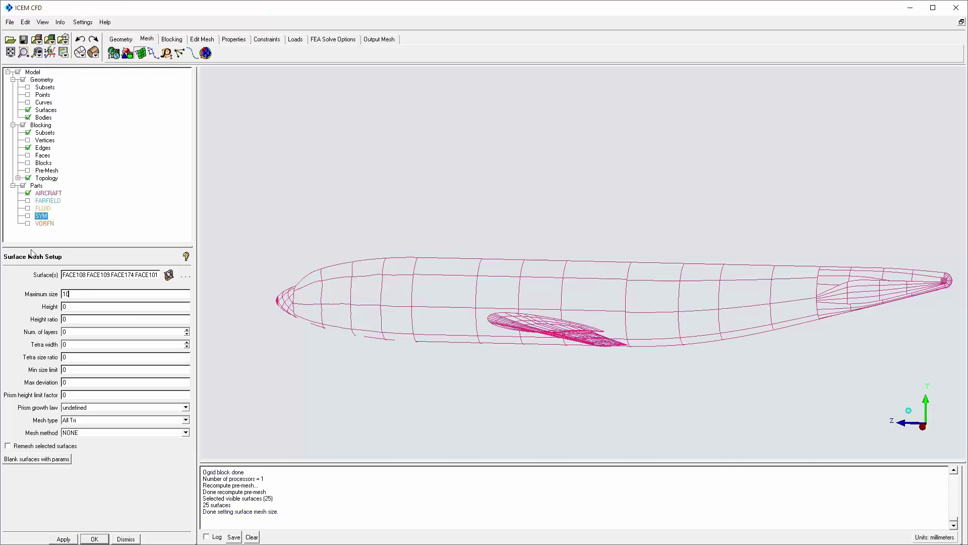
Step: Show FLUID and FARFIELD, hide surfaces, and update all pre-mesh sizes (175151 nodes, 38464 hexas)
{"action": "left_click", "coordinate": [28, 208]}
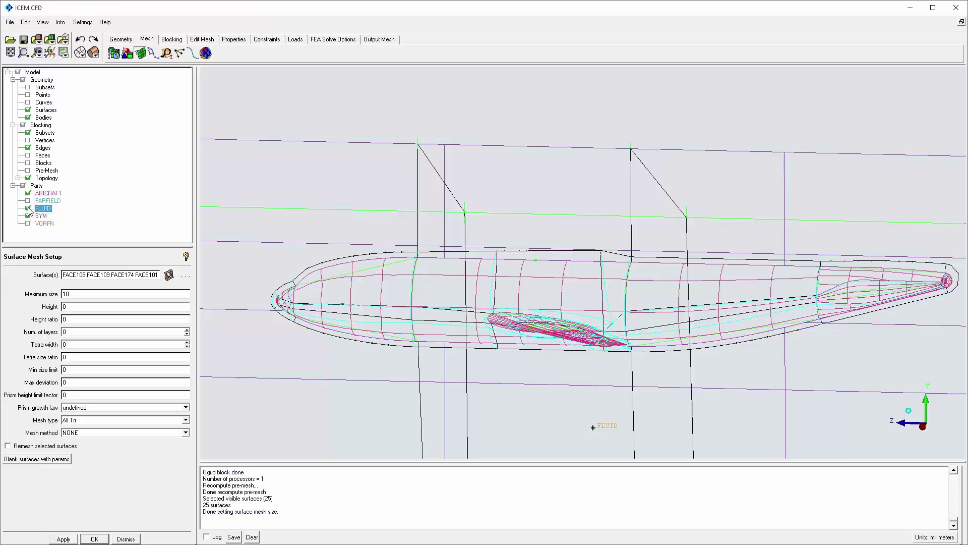
{"action": "left_click", "coordinate": [28, 200]}
{"action": "left_click", "coordinate": [28, 110]}
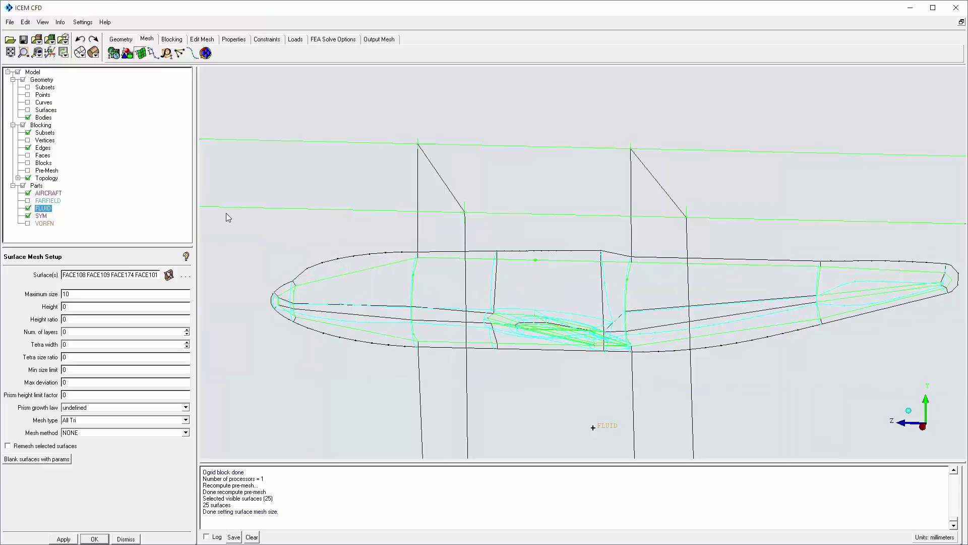
{"action": "scroll", "coordinate": [251, 241], "scroll_direction": "down", "scroll_amount": 2}
{"action": "left_click", "coordinate": [174, 39]}
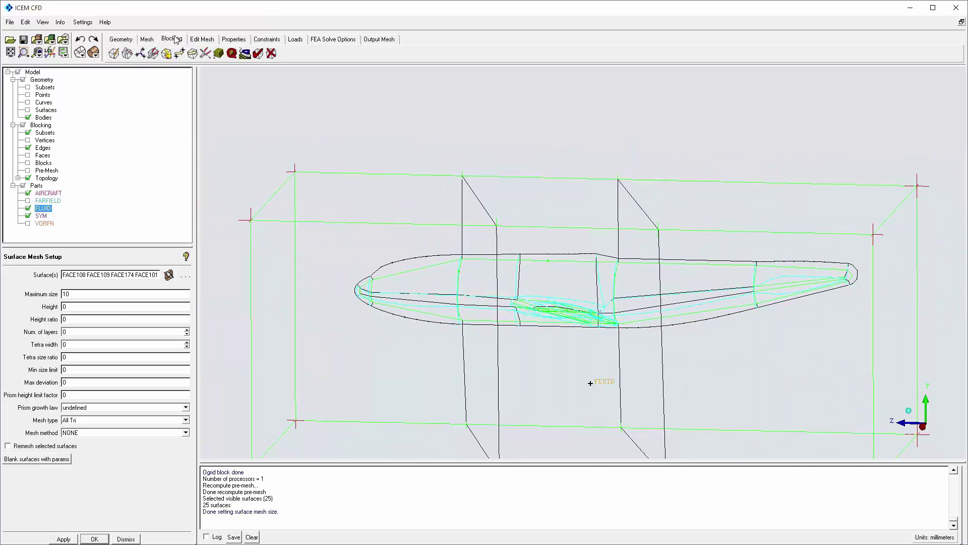
{"action": "left_click", "coordinate": [217, 53]}
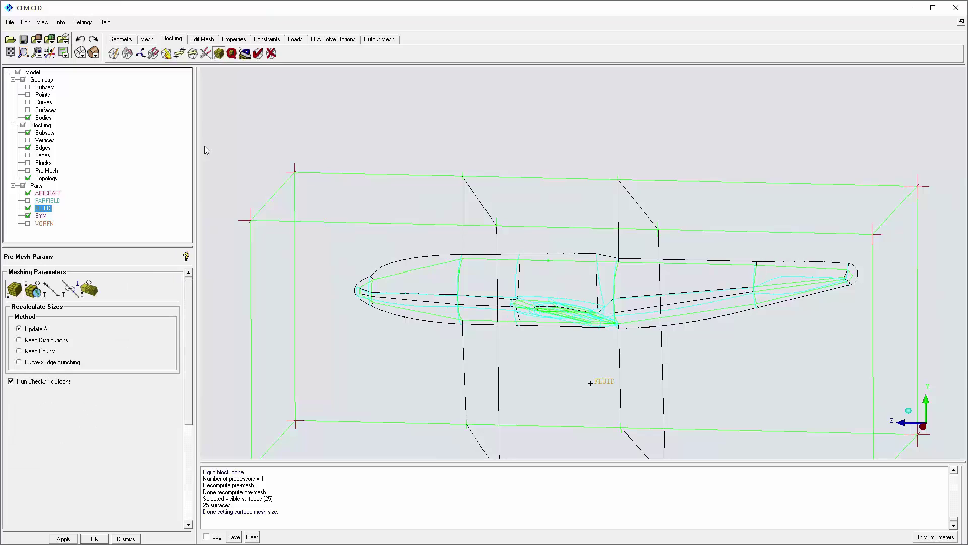
{"action": "left_click", "coordinate": [63, 539]}
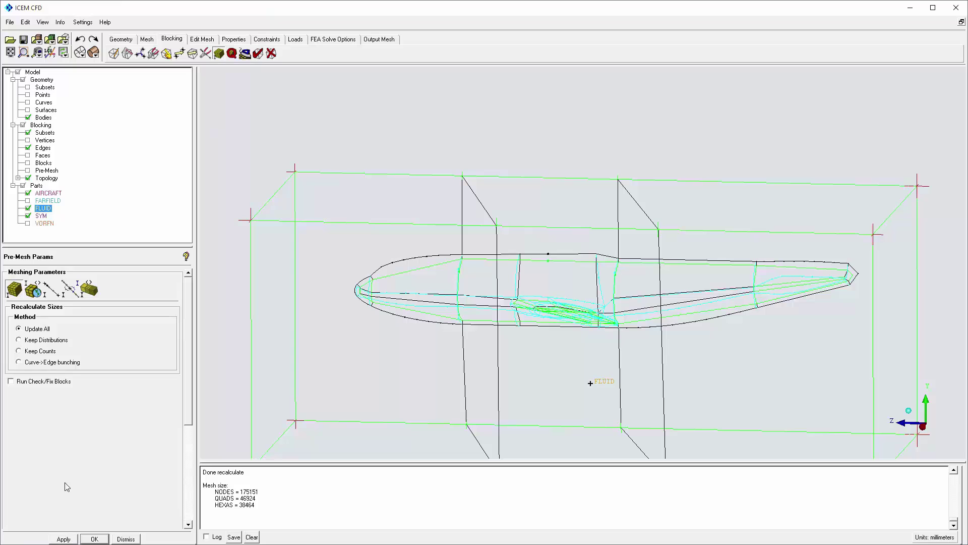
{"action": "left_click", "coordinate": [52, 289]}
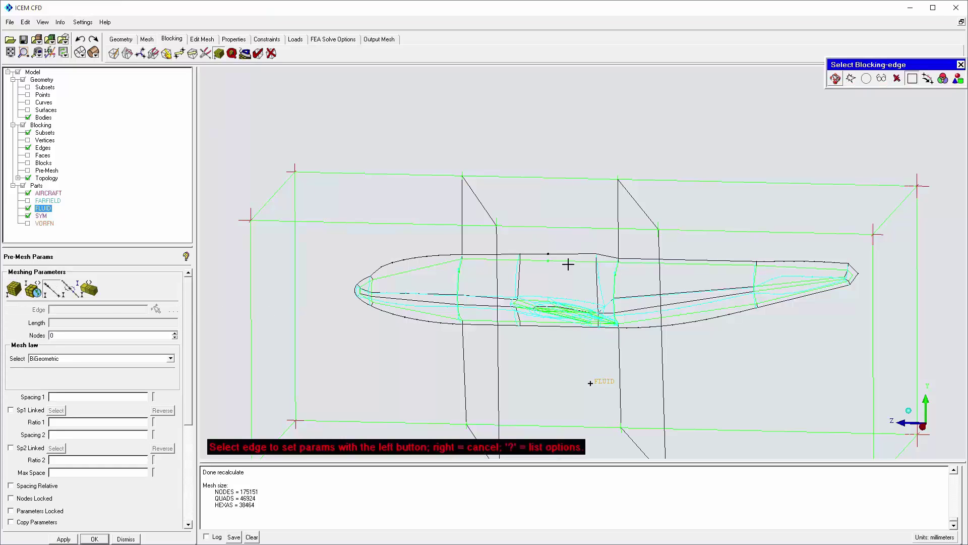
Step: Give the upper fuselage edge 11 BiGeometric nodes with spacing 2 of 0.1 and ratio 1.5
{"action": "scroll", "coordinate": [560, 274], "scroll_direction": "up", "scroll_amount": 5}
{"action": "left_click", "coordinate": [835, 79]}
{"action": "left_click_drag", "start_coordinate": [706, 328], "coordinate": [765, 210]}
{"action": "left_click", "coordinate": [835, 79]}
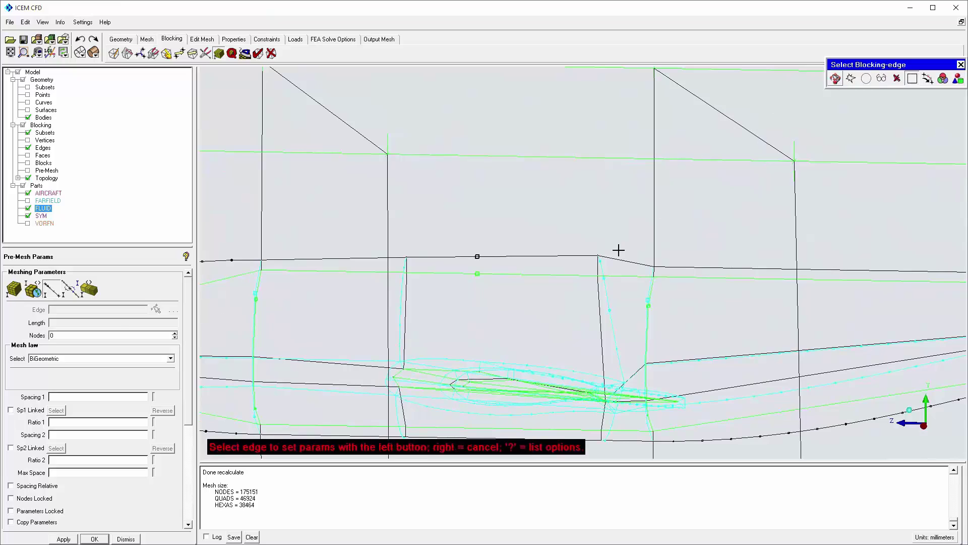
{"action": "left_click", "coordinate": [605, 272]}
{"action": "scroll", "coordinate": [620, 278], "scroll_direction": "up", "scroll_amount": 5}
{"action": "left_click", "coordinate": [76, 336]}
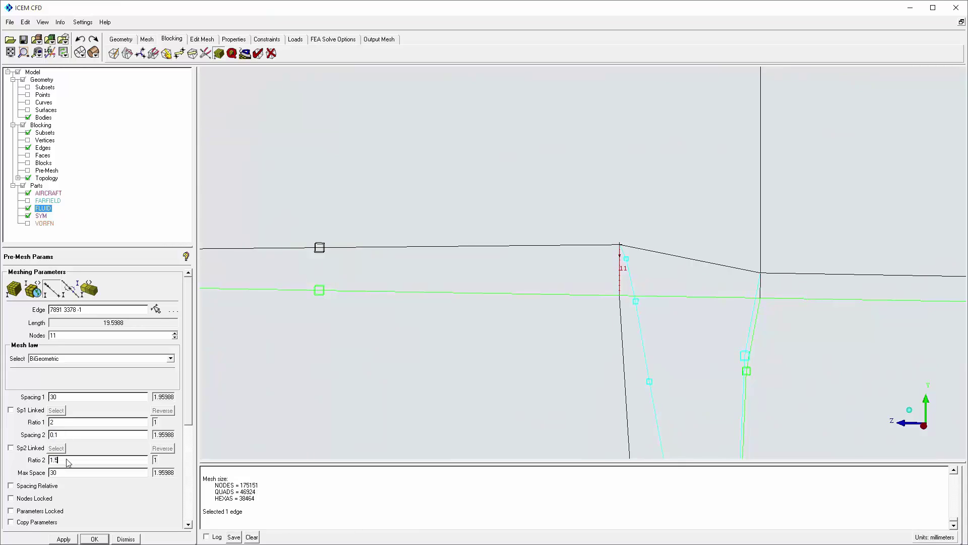
{"action": "left_click", "coordinate": [63, 539]}
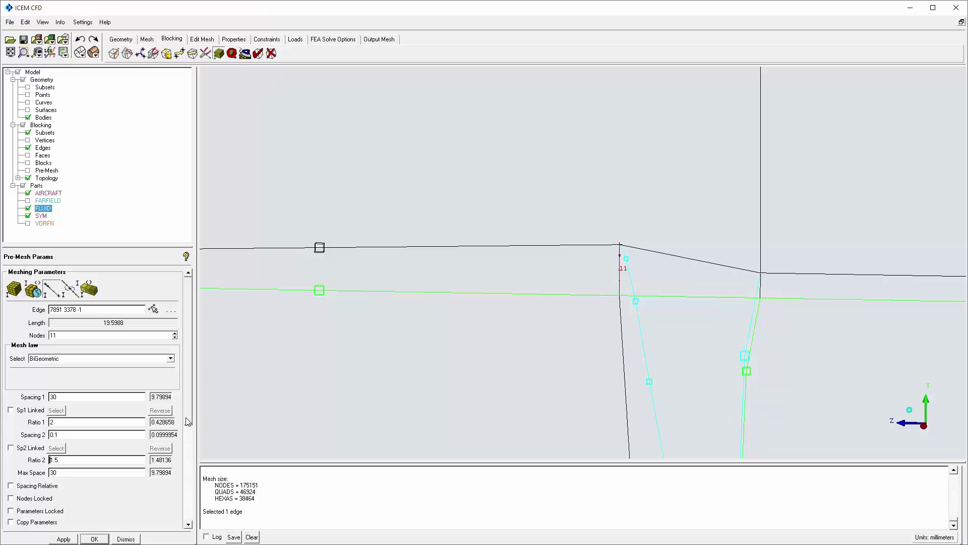
Step: Copy that 11-node distribution to all parallel edges
{"action": "left_click_drag", "start_coordinate": [188, 422], "coordinate": [189, 451]}
{"action": "scroll", "coordinate": [132, 448], "scroll_direction": "down", "scroll_amount": 3}
{"action": "left_click", "coordinate": [11, 400]}
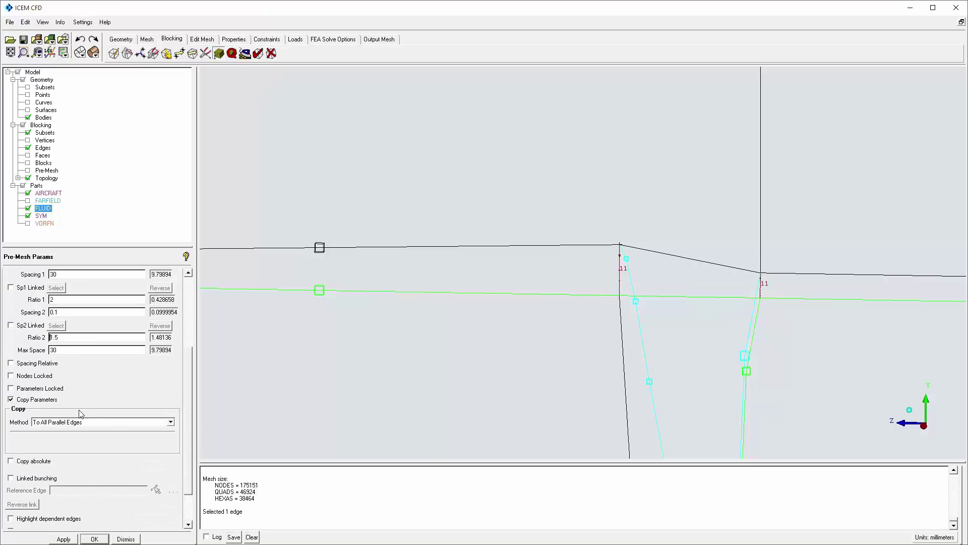
{"action": "left_click", "coordinate": [63, 539]}
{"action": "scroll", "coordinate": [582, 315], "scroll_direction": "down", "scroll_amount": 8}
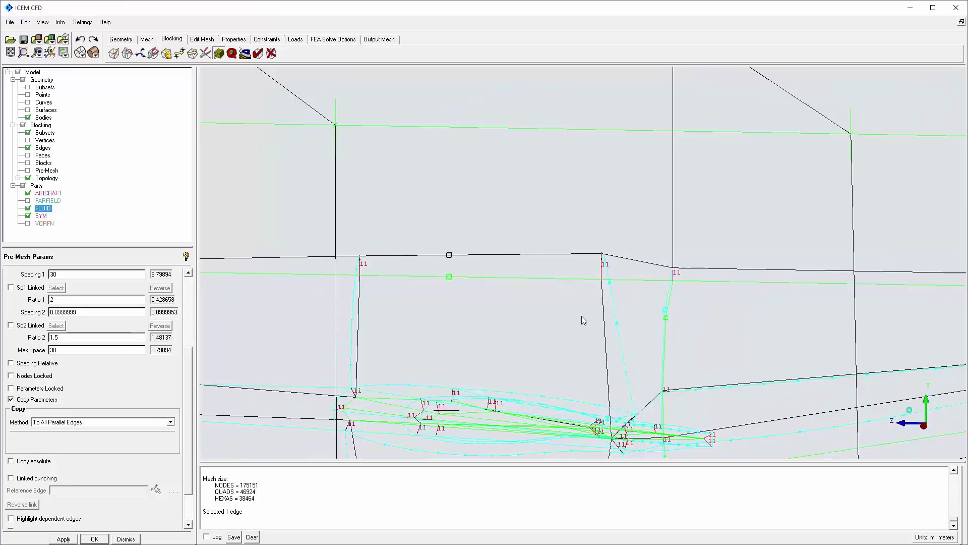
{"action": "middle_click_drag", "start_coordinate": [588, 359], "coordinate": [588, 347]}
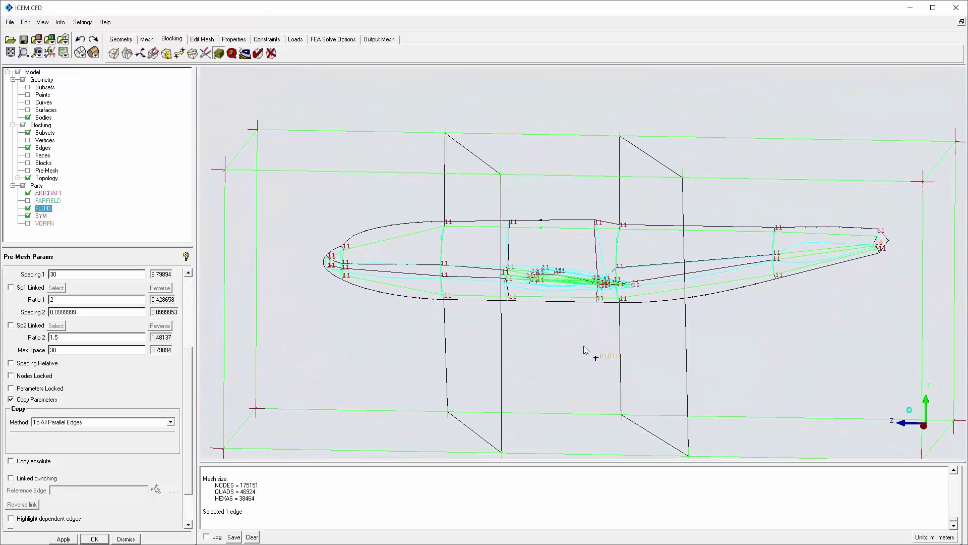
{"action": "left_click_drag", "start_coordinate": [191, 353], "coordinate": [190, 278]}
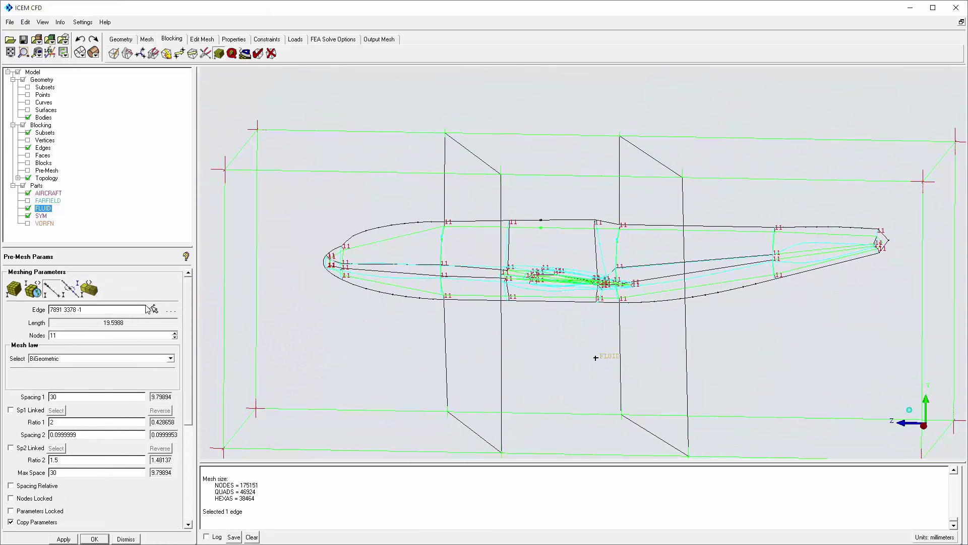
{"action": "left_click", "coordinate": [154, 309]}
Step: Give the vertical edge above the fuselage 15 nodes with spacing 2 of 4, without parallel copying
{"action": "left_click", "coordinate": [444, 201]}
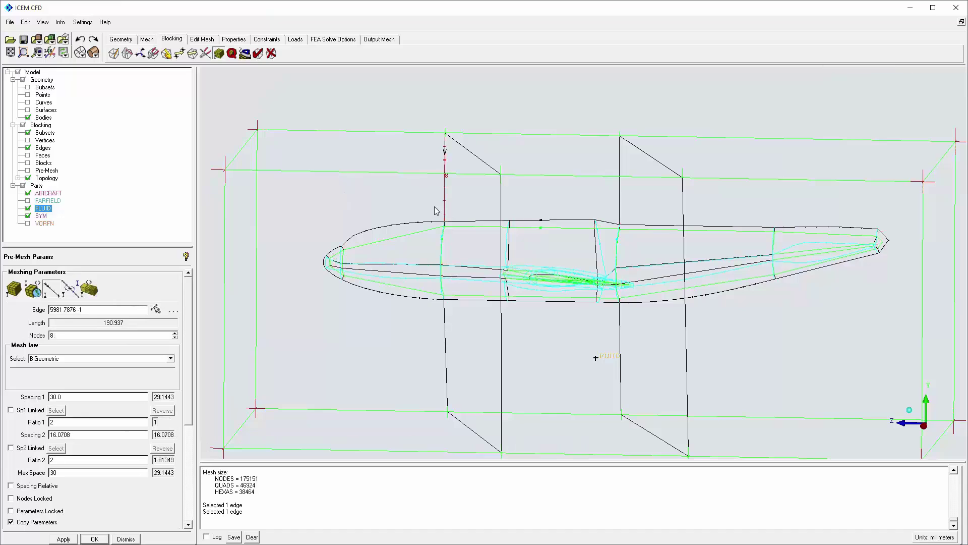
{"action": "key", "text": "Return"}
{"action": "double_click", "coordinate": [83, 434]}
{"action": "type", "text": "4"}
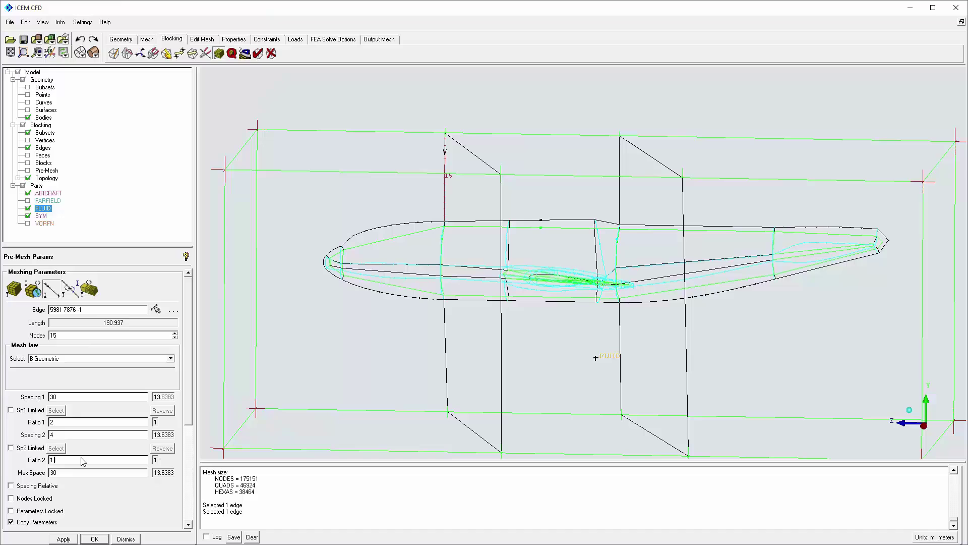
{"action": "scroll", "coordinate": [121, 444], "scroll_direction": "down", "scroll_amount": 3}
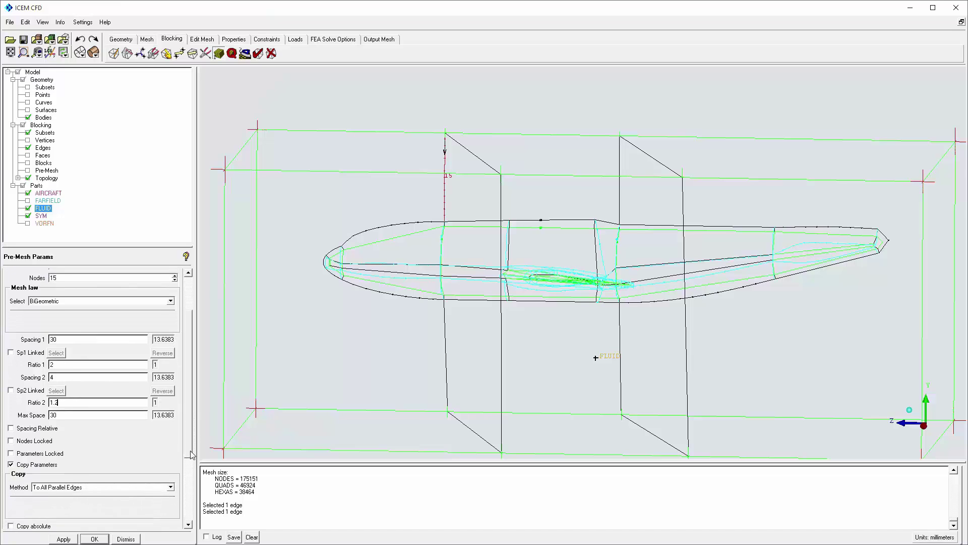
{"action": "left_click", "coordinate": [24, 460]}
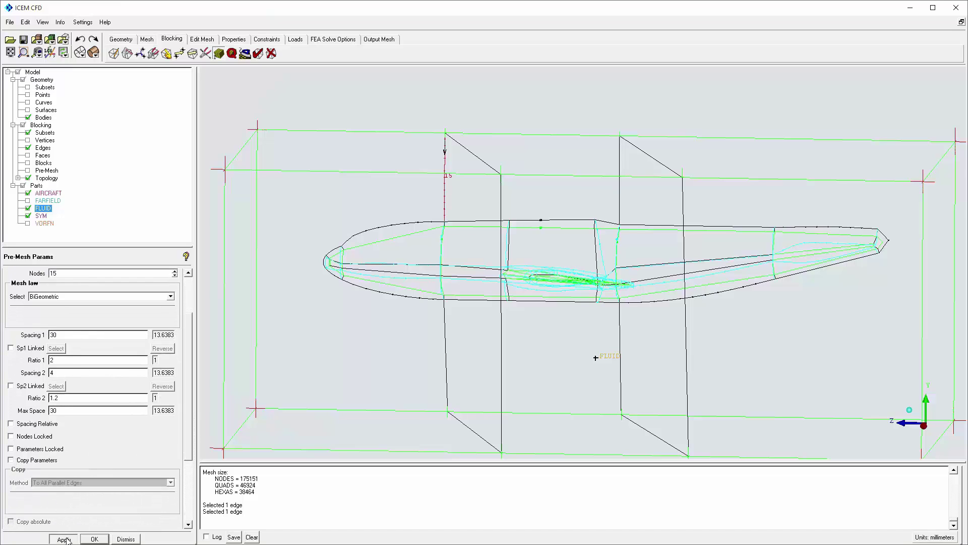
{"action": "left_click", "coordinate": [64, 538]}
Step: Copy the 15-node spacing to the selected lower vertical edges
{"action": "left_click", "coordinate": [11, 460]}
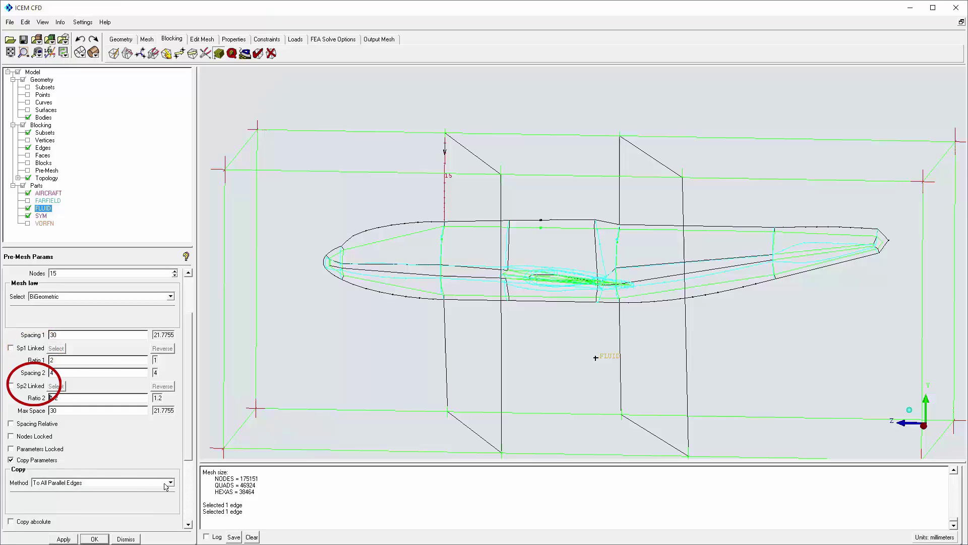
{"action": "left_click", "coordinate": [101, 482]}
{"action": "left_click", "coordinate": [79, 489]}
{"action": "key", "text": "Down"}
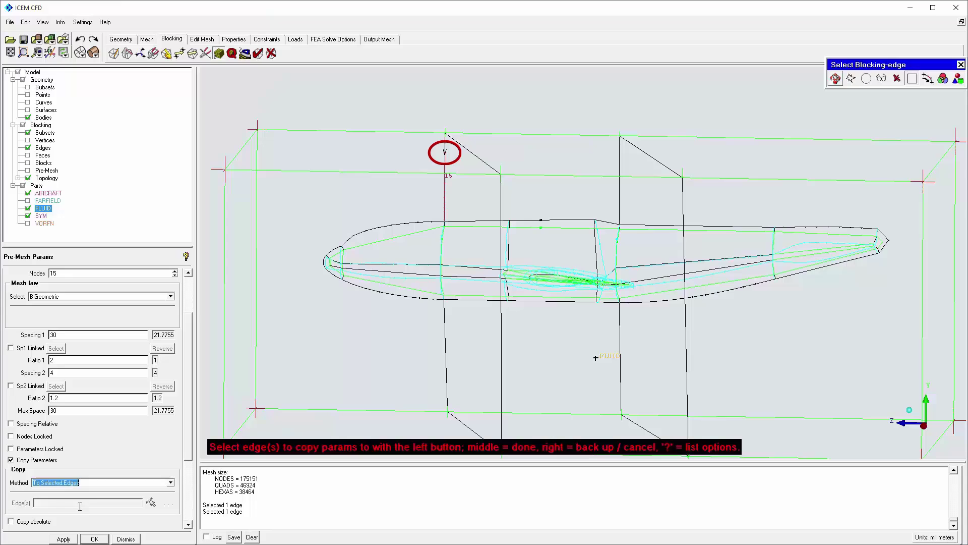
{"action": "left_click", "coordinate": [620, 206]}
{"action": "right_click", "coordinate": [629, 207]}
{"action": "left_click", "coordinate": [621, 337]}
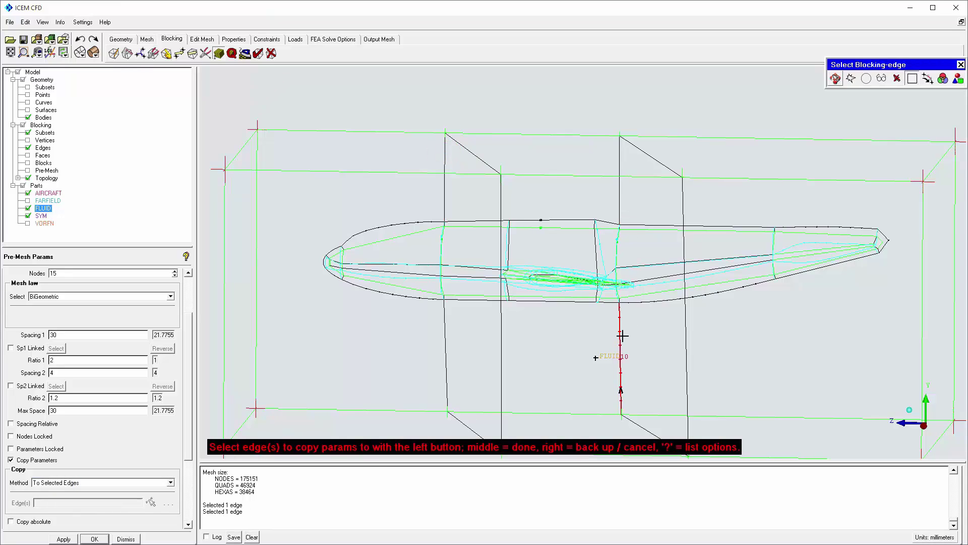
{"action": "left_click", "coordinate": [444, 344]}
{"action": "middle_click", "coordinate": [418, 351]}
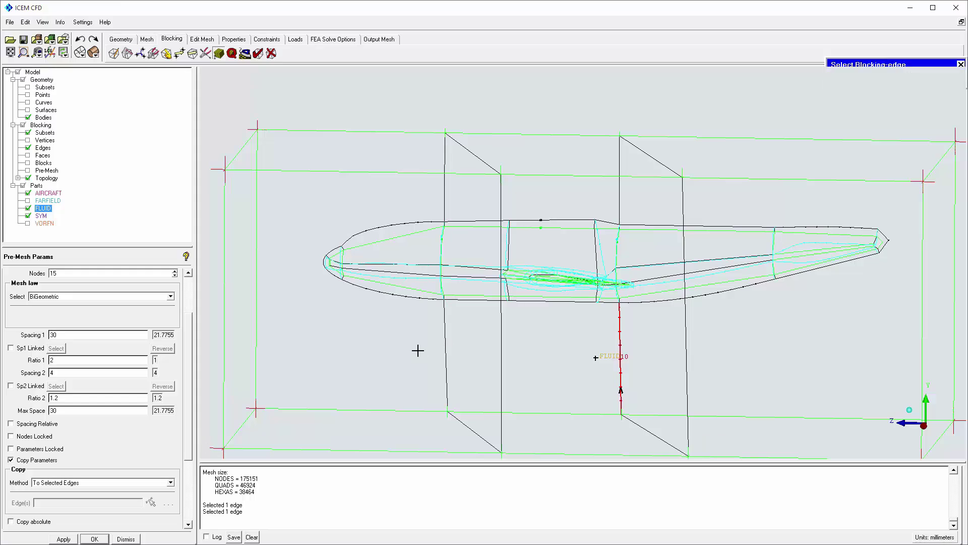
Step: Copy the spacing reversed to the edge below the fuselage and the opposite vertical edge
{"action": "left_click", "coordinate": [171, 484]}
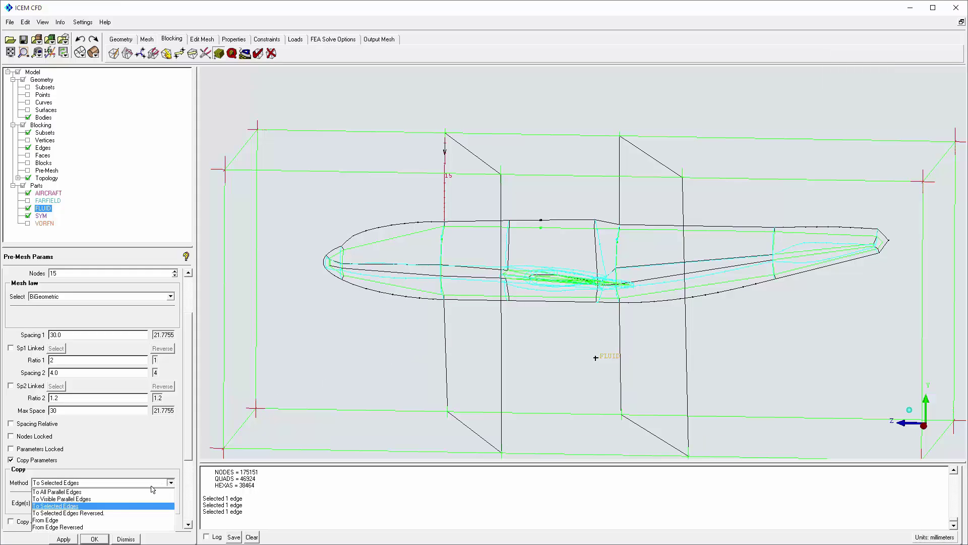
{"action": "left_click", "coordinate": [103, 513]}
{"action": "left_click", "coordinate": [446, 357]}
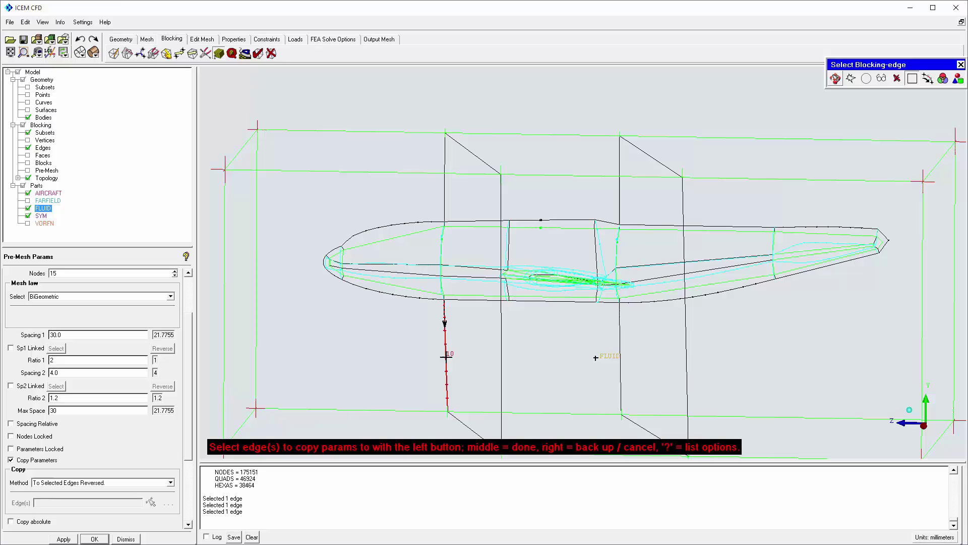
{"action": "left_click", "coordinate": [619, 191]}
{"action": "middle_click", "coordinate": [621, 196]}
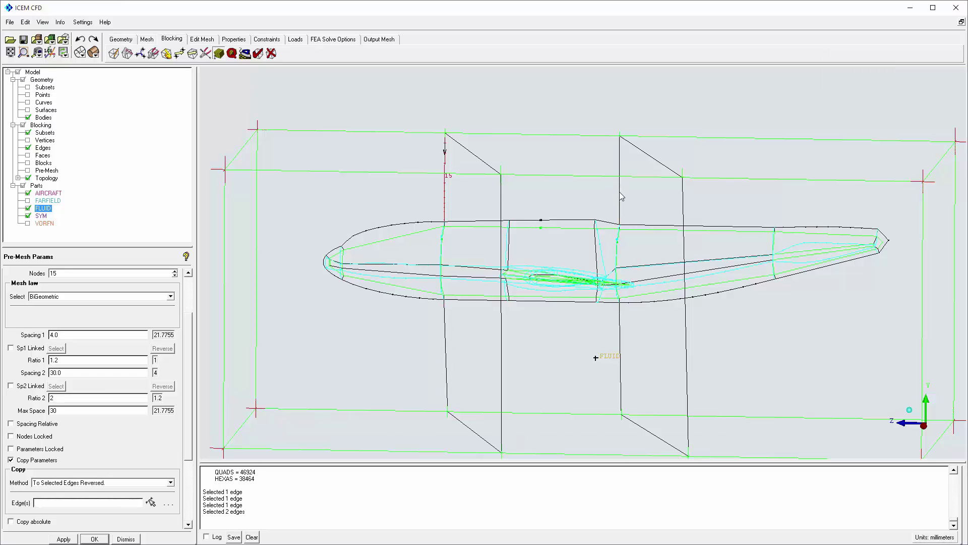
{"action": "left_click_drag", "start_coordinate": [190, 334], "coordinate": [208, 298]}
{"action": "left_click_drag", "start_coordinate": [631, 338], "coordinate": [229, 326]}
{"action": "left_click", "coordinate": [156, 310]}
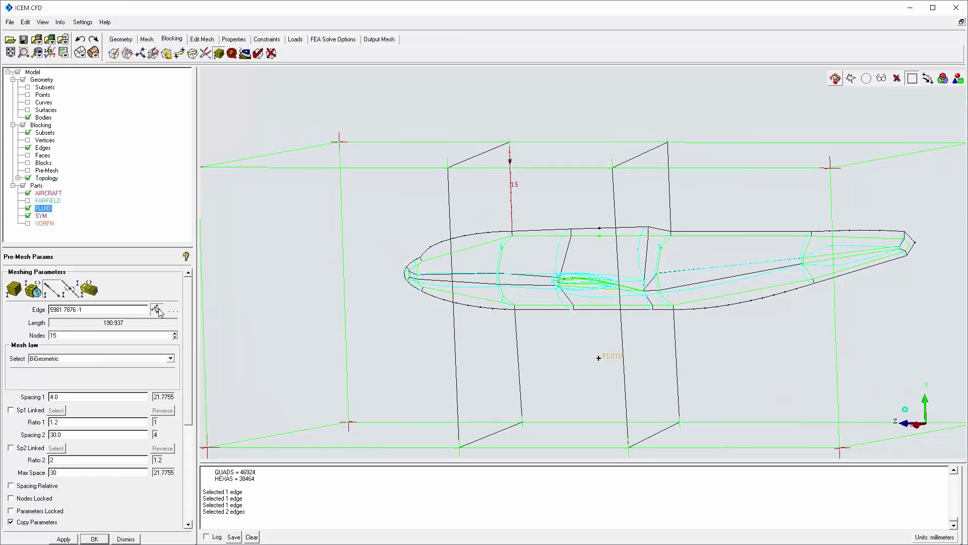
Step: Copy the wing-root edge's 17-node BiGeometric spacing (spacing 10) to its neighbouring edges, then dismiss
{"action": "left_click", "coordinate": [645, 259]}
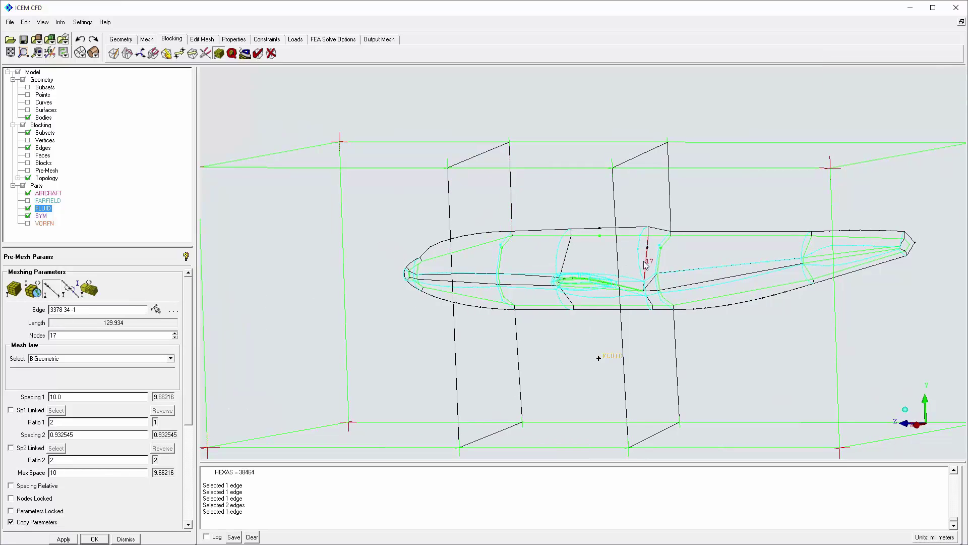
{"action": "left_click_drag", "start_coordinate": [190, 362], "coordinate": [189, 436]}
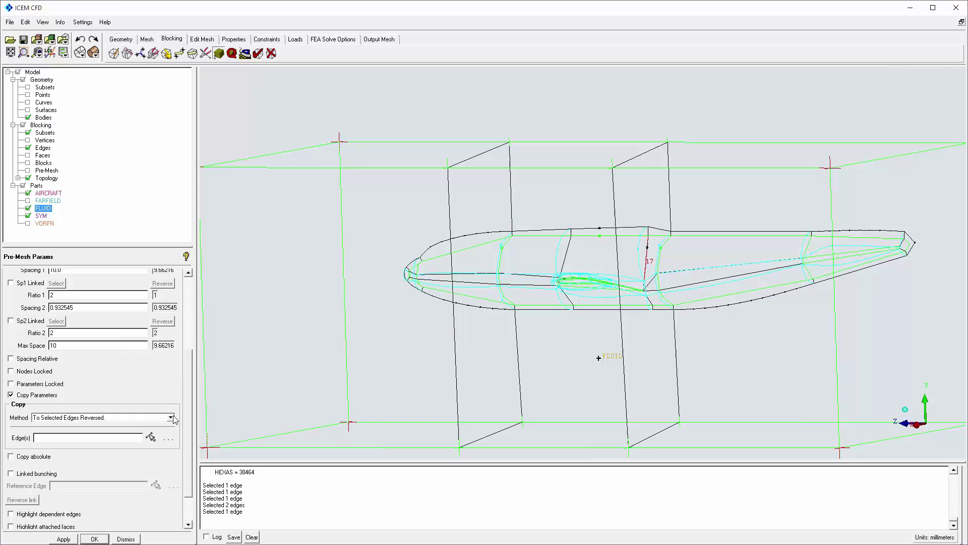
{"action": "left_click", "coordinate": [171, 418]}
{"action": "left_click", "coordinate": [85, 441]}
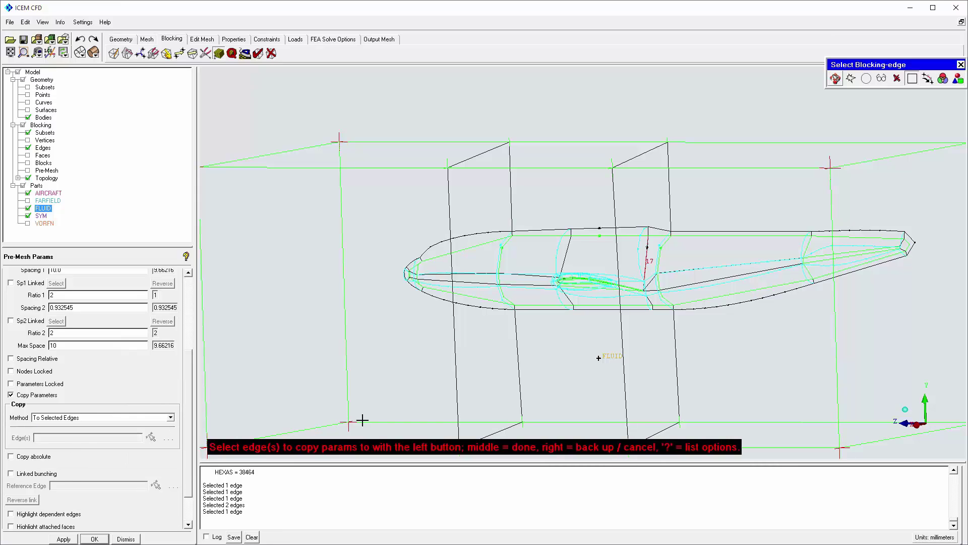
{"action": "left_click", "coordinate": [664, 250]}
{"action": "middle_click", "coordinate": [650, 331]}
{"action": "scroll", "coordinate": [648, 343], "scroll_direction": "down", "scroll_amount": 2}
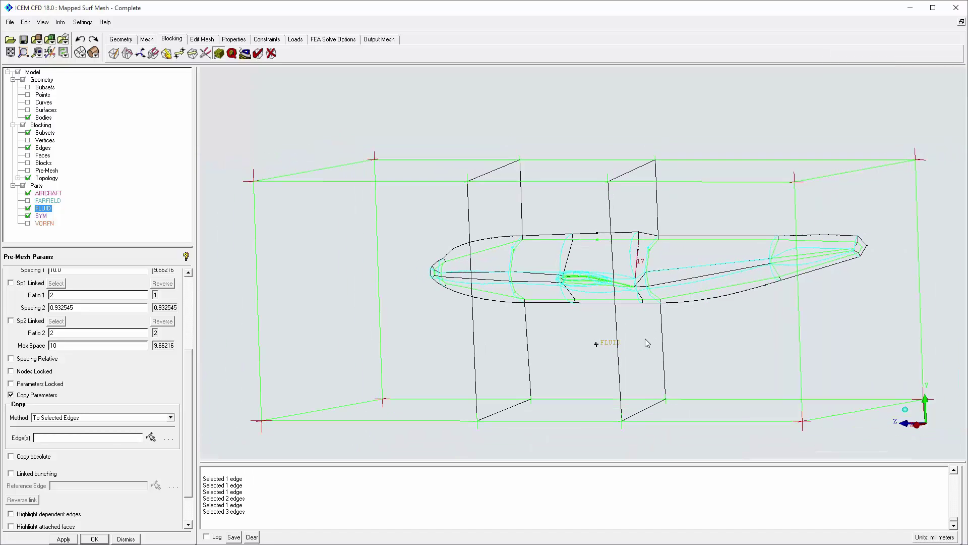
{"action": "left_click", "coordinate": [126, 538]}
{"action": "left_click_drag", "start_coordinate": [353, 351], "coordinate": [582, 391]}
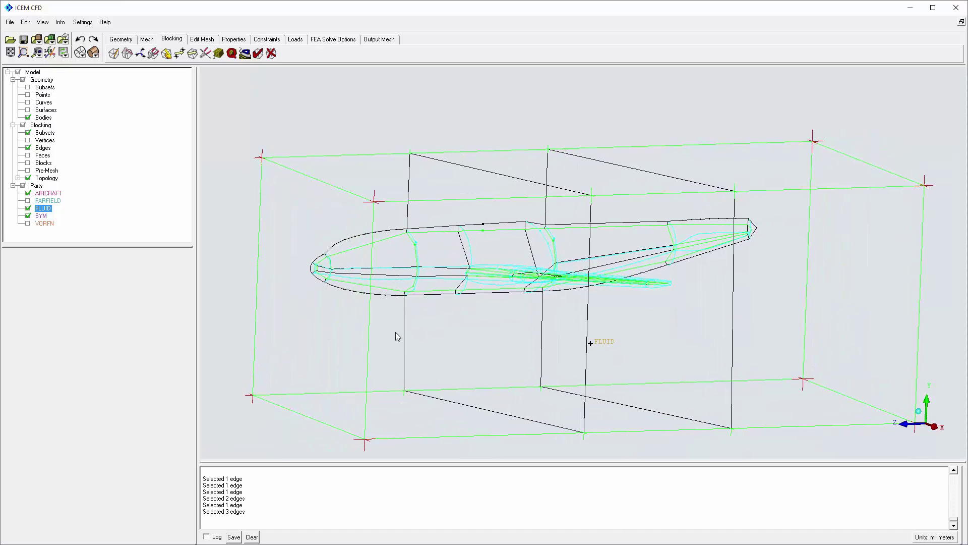
Step: Recompute the out-of-date pre-mesh and display it with solid shading
{"action": "left_click", "coordinate": [28, 171]}
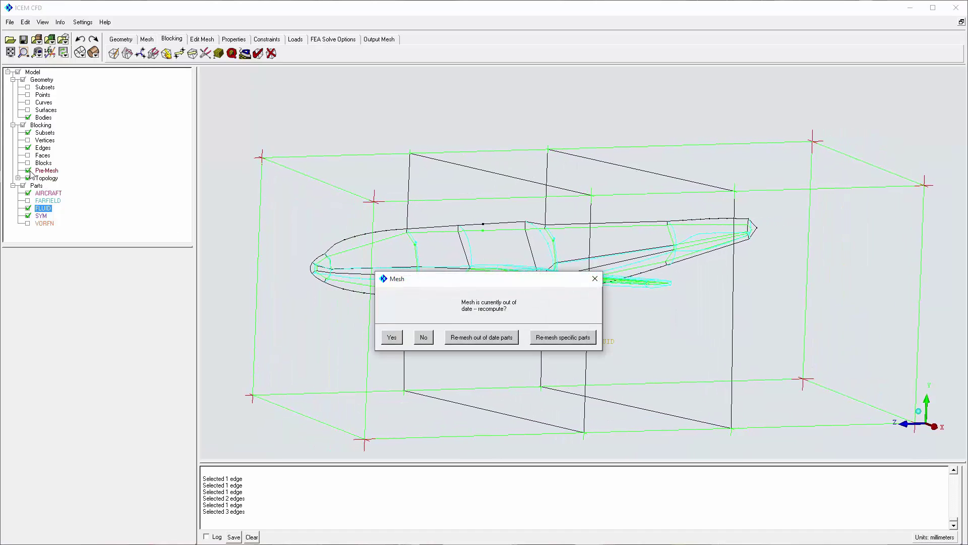
{"action": "left_click", "coordinate": [393, 337]}
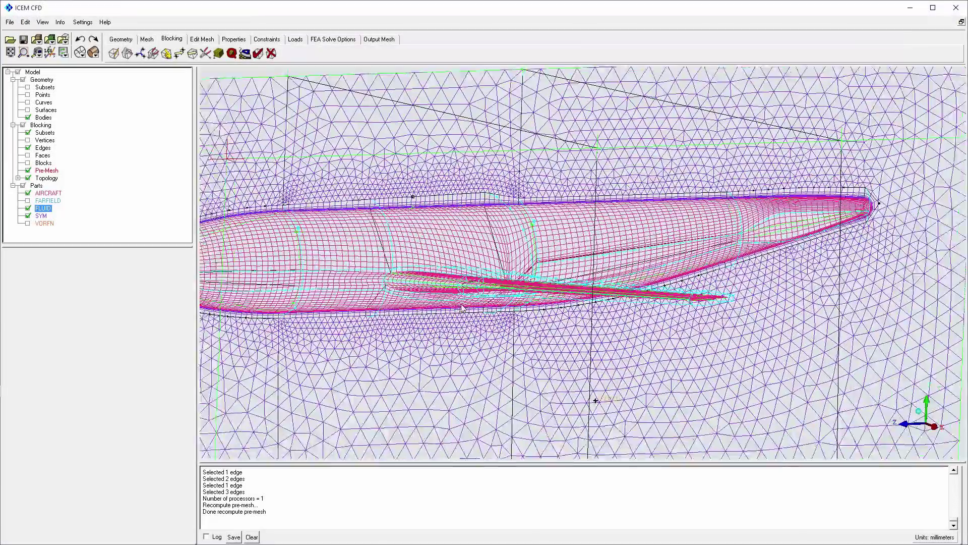
{"action": "scroll", "coordinate": [463, 309], "scroll_direction": "up", "scroll_amount": 5}
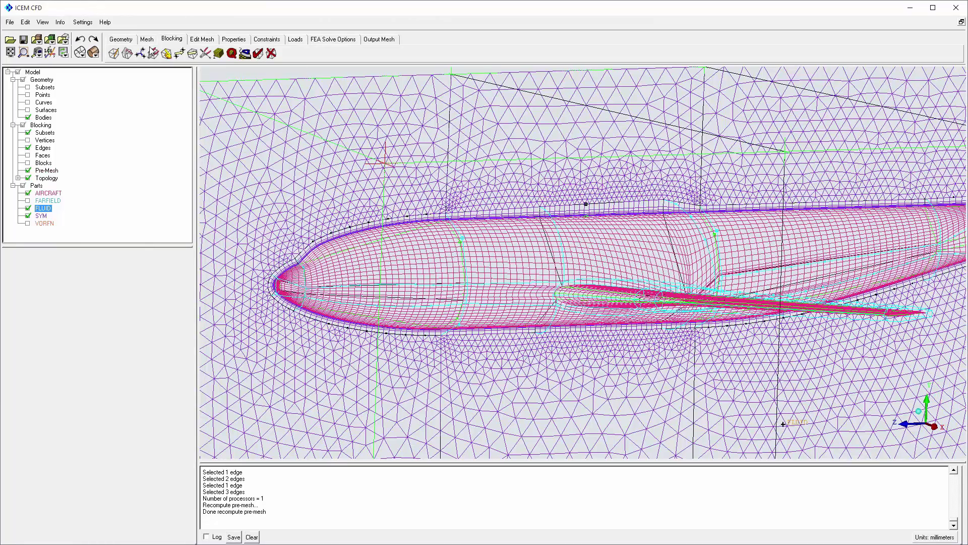
{"action": "left_click", "coordinate": [94, 52]}
{"action": "mouse_move", "coordinate": [263, 261]}
{"action": "left_mouse_down"}
{"action": "mouse_move", "coordinate": [339, 316]}
{"action": "mouse_move", "coordinate": [383, 292]}
{"action": "left_mouse_up"}
Step: Zoom in on the aircraft nose mesh, then fit the whole model in view
{"action": "left_click", "coordinate": [23, 52]}
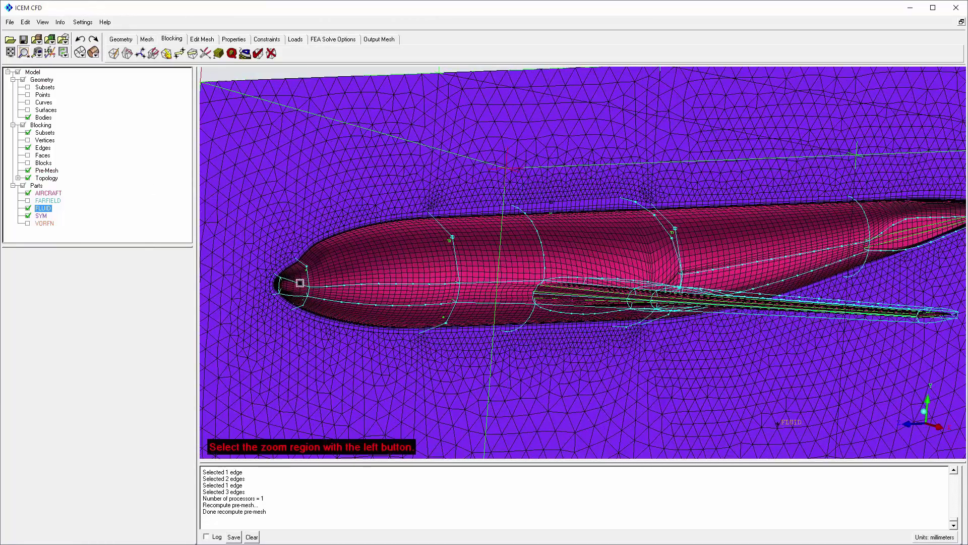
{"action": "left_click_drag", "start_coordinate": [274, 268], "coordinate": [354, 313]}
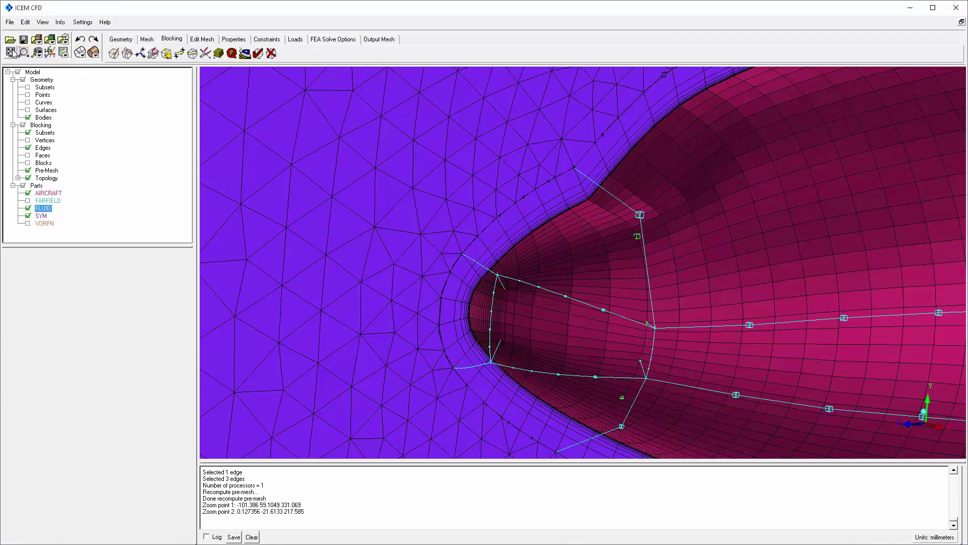
{"action": "left_click", "coordinate": [11, 52]}
{"action": "left_click_drag", "start_coordinate": [491, 286], "coordinate": [476, 393]}
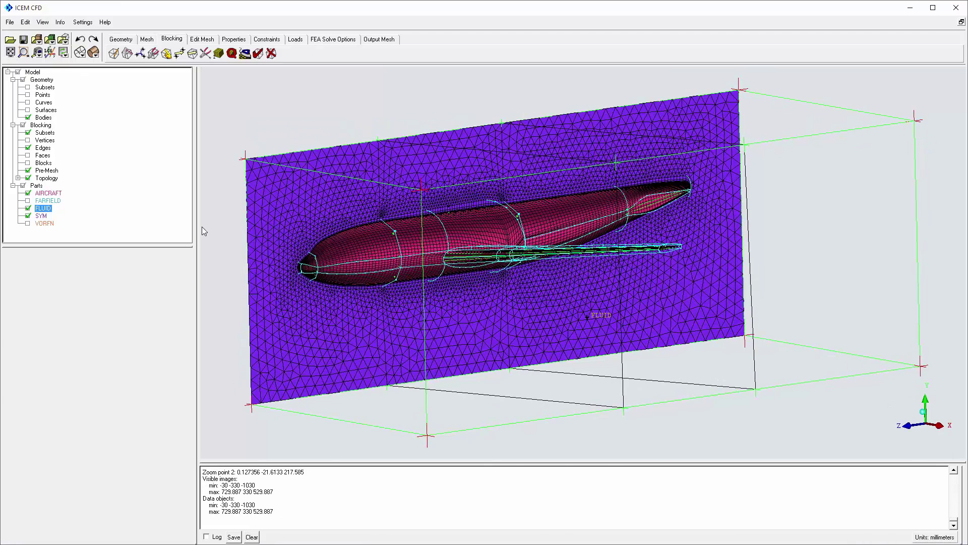
Step: Hide the pre-mesh and show the geometry surfaces in wireframe
{"action": "left_click", "coordinate": [28, 171]}
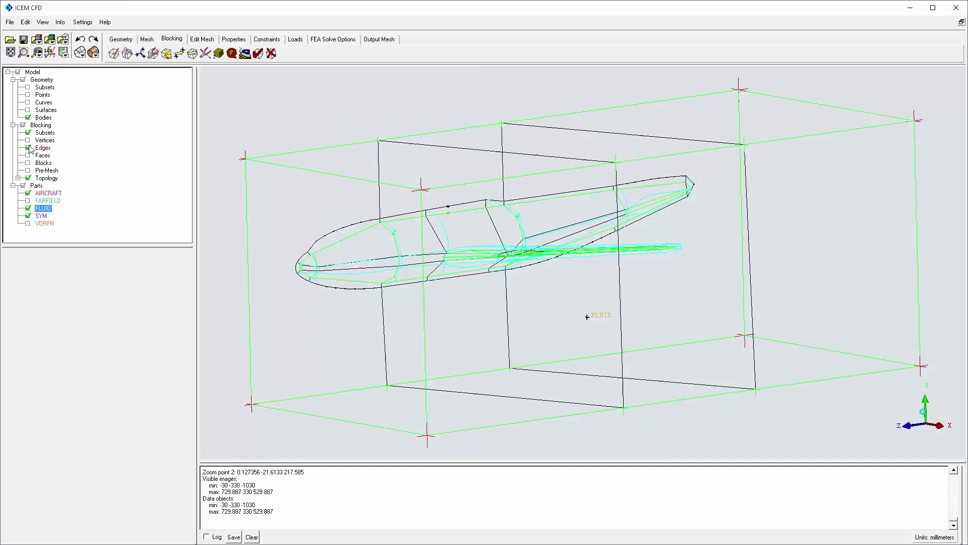
{"action": "left_click", "coordinate": [28, 110]}
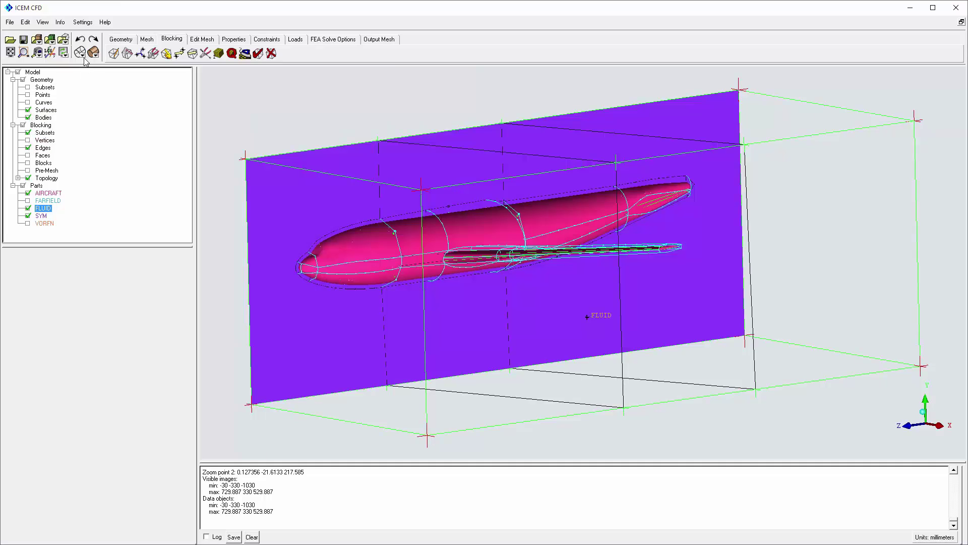
{"action": "left_click", "coordinate": [80, 53]}
Step: Create a pre-mesh cut plane using the by 3 Points method
{"action": "right_click", "coordinate": [45, 165]}
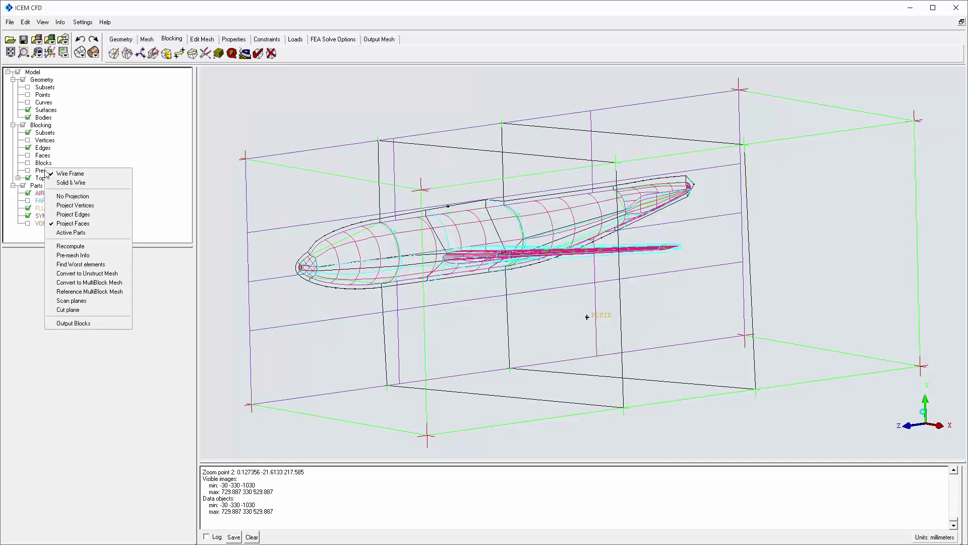
{"action": "left_click", "coordinate": [73, 311]}
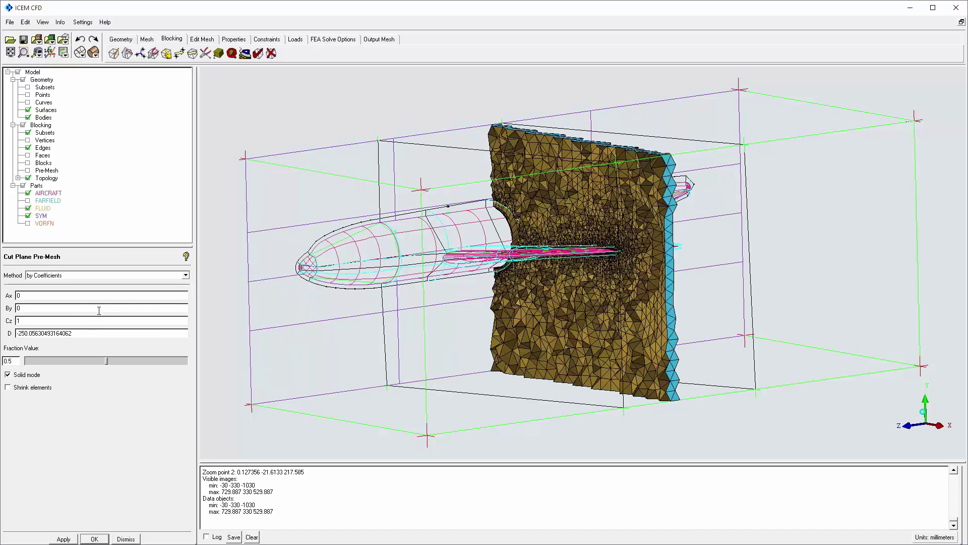
{"action": "left_click", "coordinate": [185, 275]}
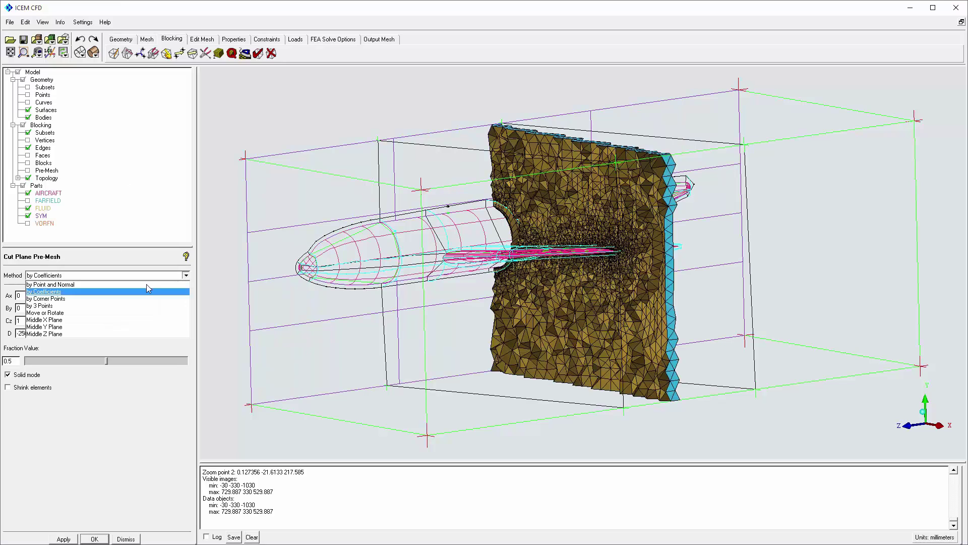
{"action": "left_click", "coordinate": [73, 305]}
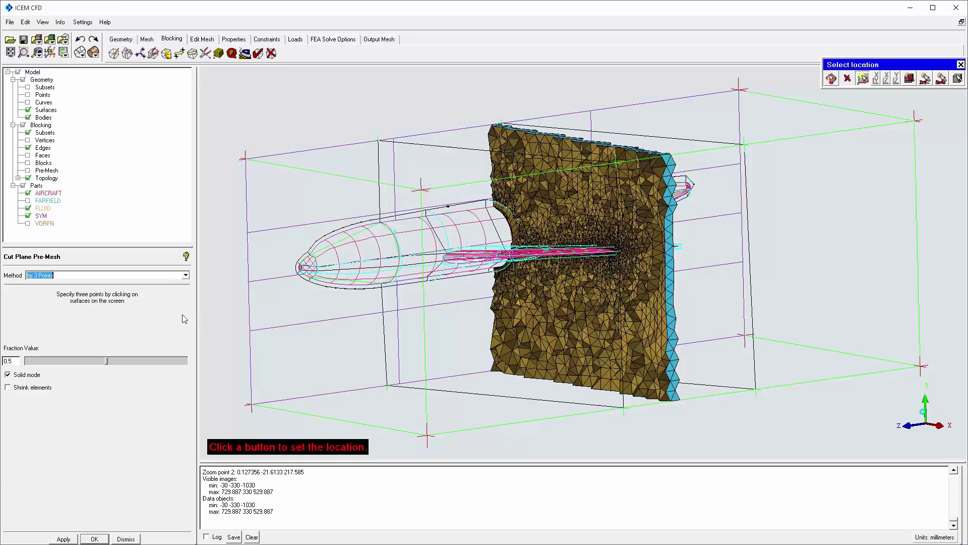
Step: Pick the three cut-plane points, from the fuselage to the wing
{"action": "left_click", "coordinate": [443, 214]}
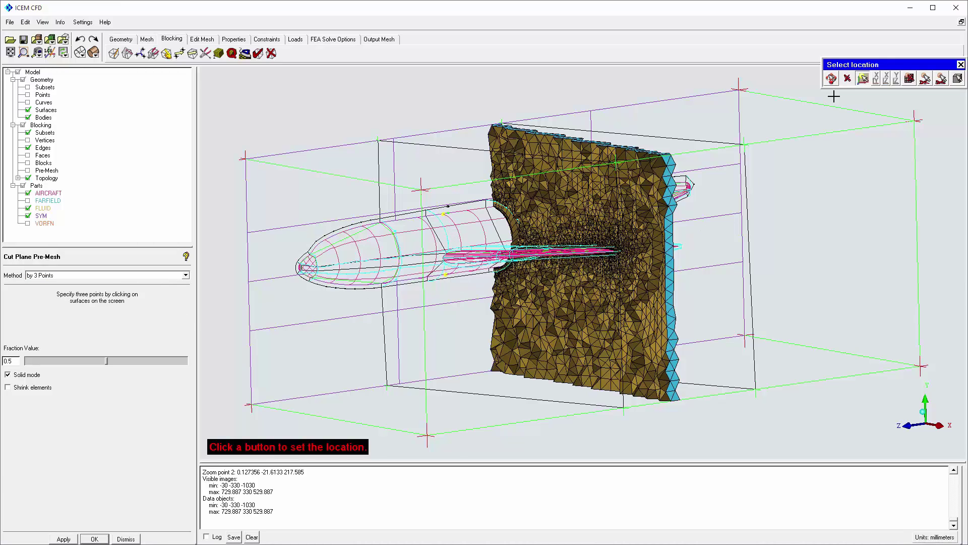
{"action": "left_click", "coordinate": [831, 79]}
{"action": "left_click_drag", "start_coordinate": [784, 298], "coordinate": [217, 116]}
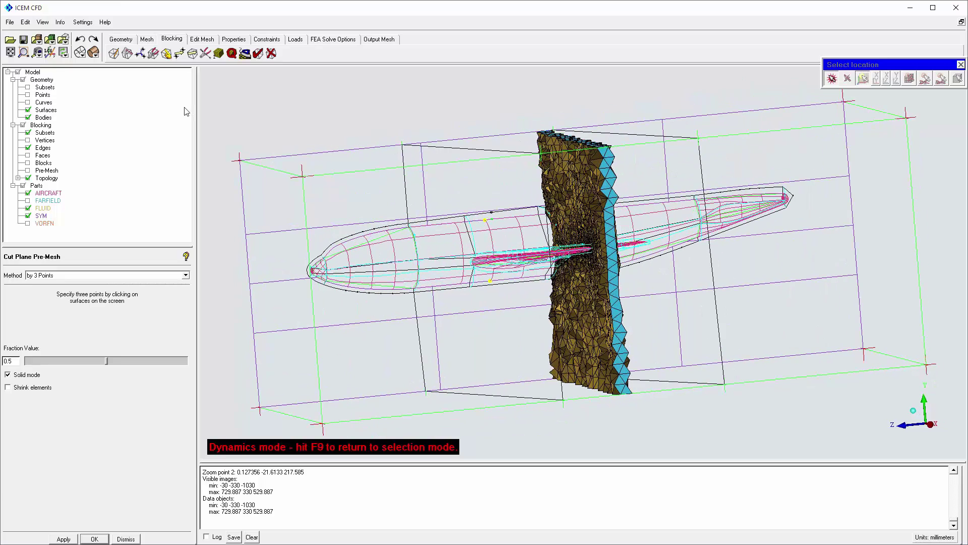
{"action": "left_click", "coordinate": [25, 52]}
{"action": "left_click_drag", "start_coordinate": [673, 258], "coordinate": [629, 235]}
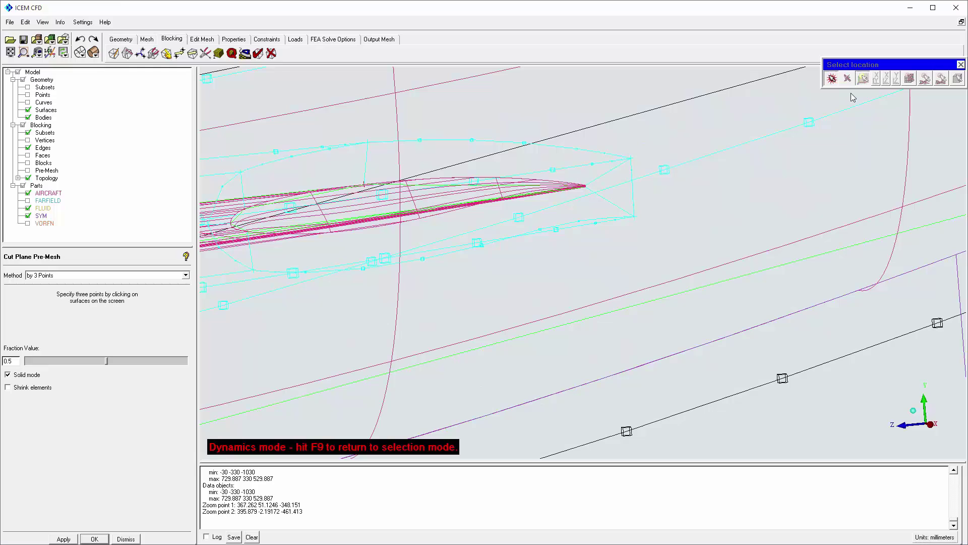
{"action": "left_click", "coordinate": [831, 79]}
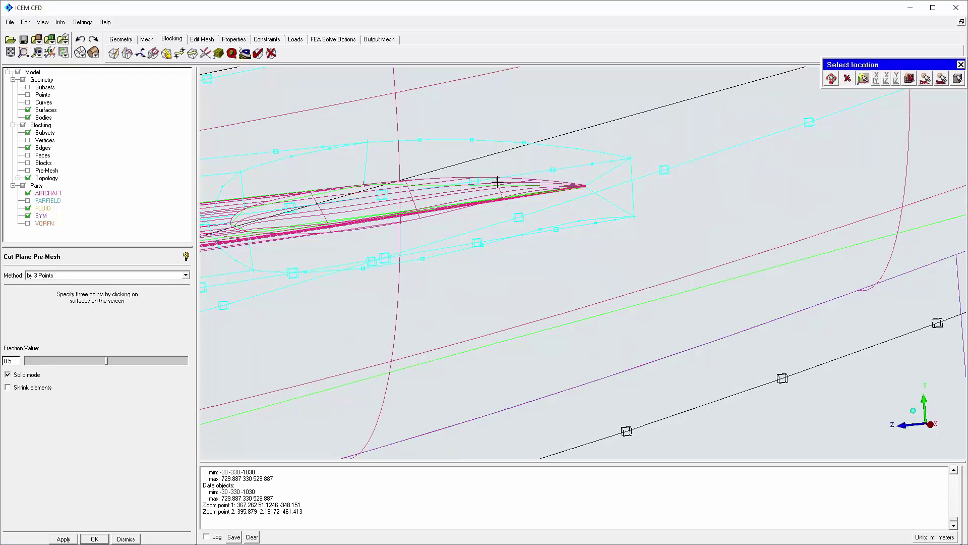
{"action": "left_click", "coordinate": [533, 287]}
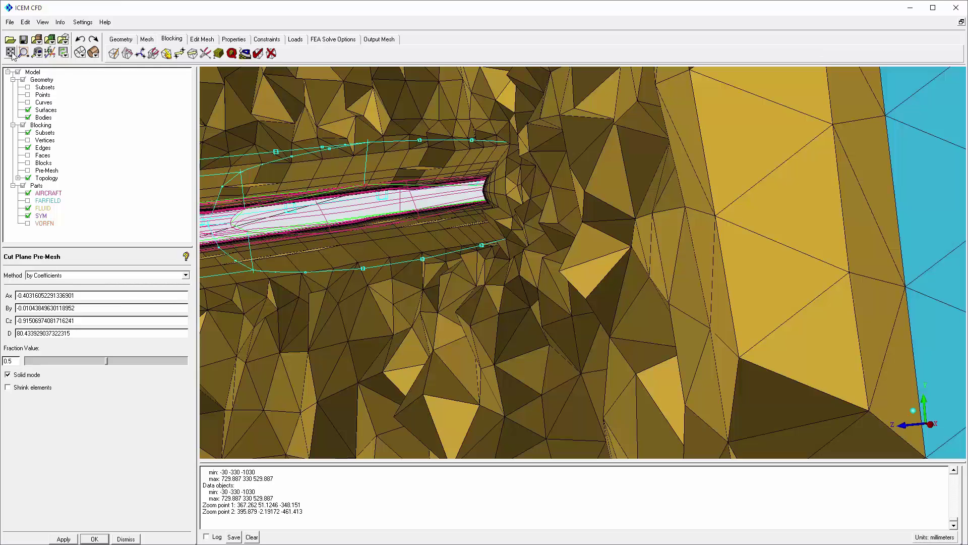
Step: Show the cut pre-mesh with solid shading and zoom in around the wing root
{"action": "left_click", "coordinate": [10, 52]}
{"action": "left_click_drag", "start_coordinate": [534, 304], "coordinate": [618, 339]}
{"action": "left_click", "coordinate": [28, 171]}
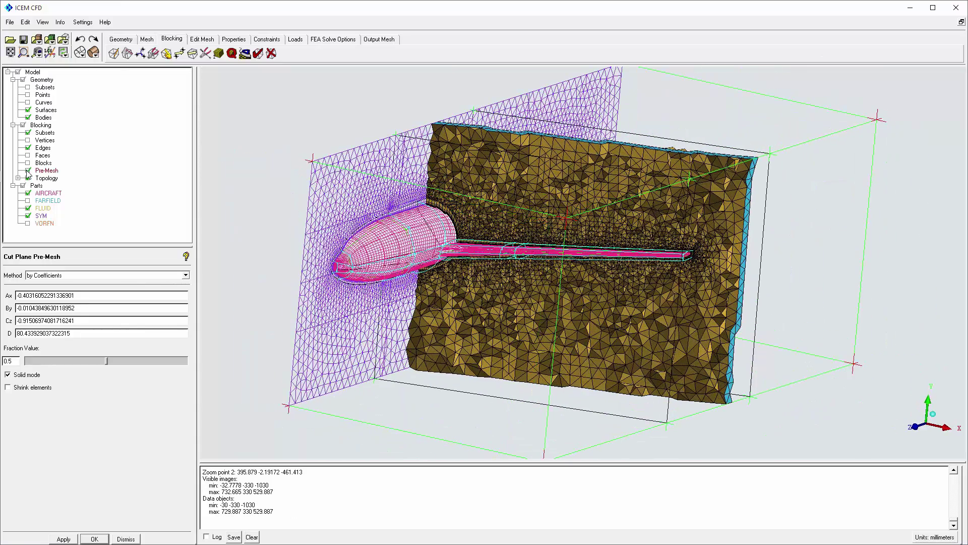
{"action": "left_click", "coordinate": [93, 54]}
{"action": "left_click", "coordinate": [23, 52]}
{"action": "left_click_drag", "start_coordinate": [438, 228], "coordinate": [494, 274]}
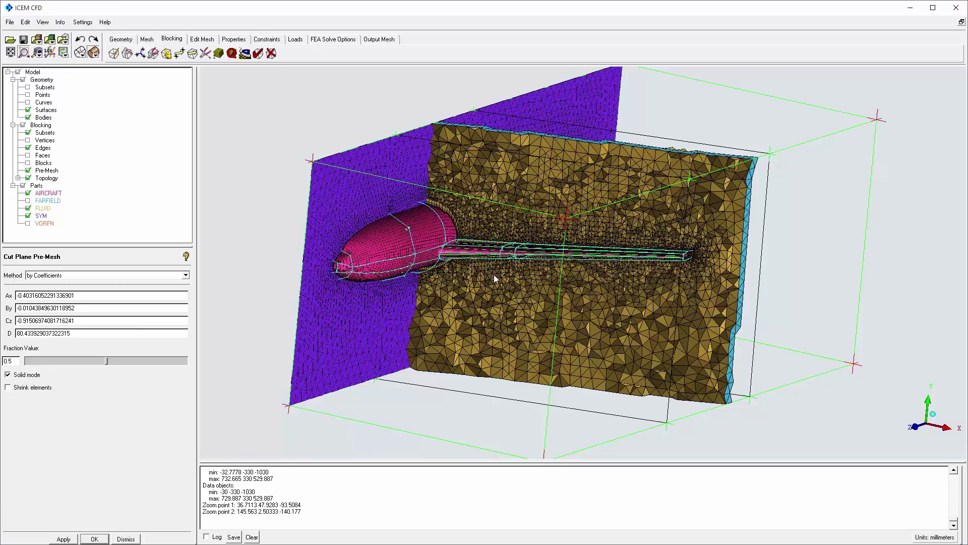